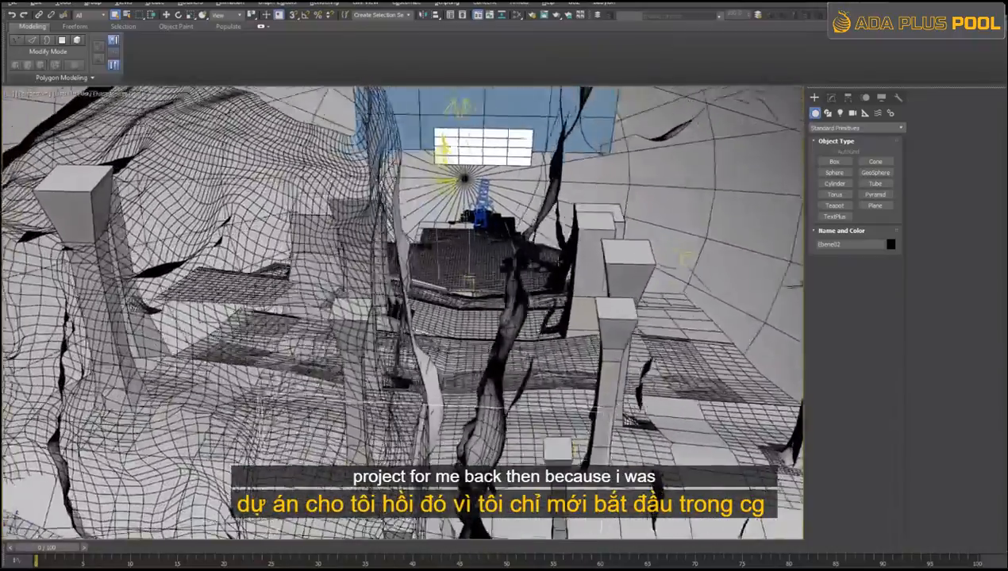
scroll(557, 265, up, 10)
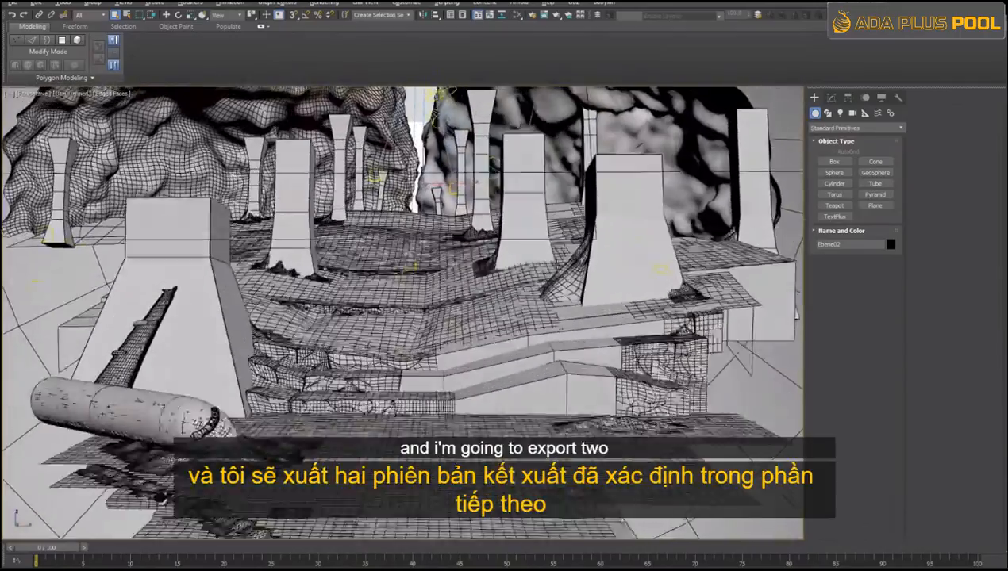
drag(560, 326, 546, 260)
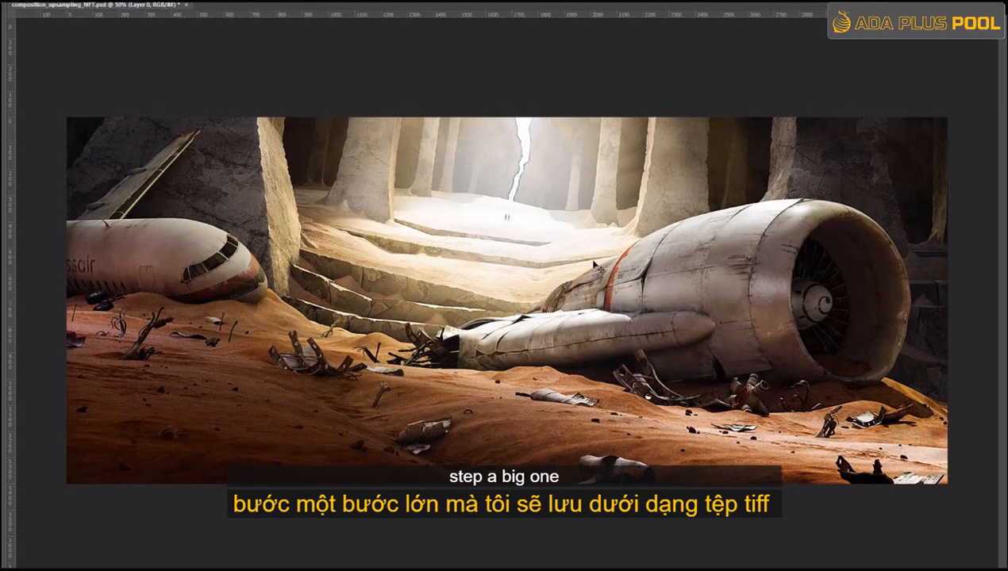
key(ctrl+shift+s)
click(471, 454)
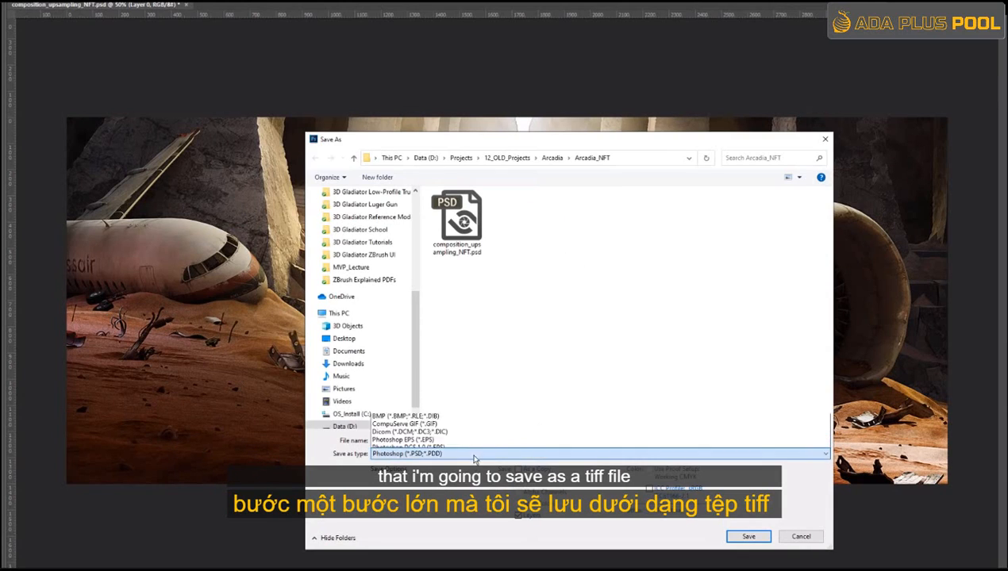
click(468, 507)
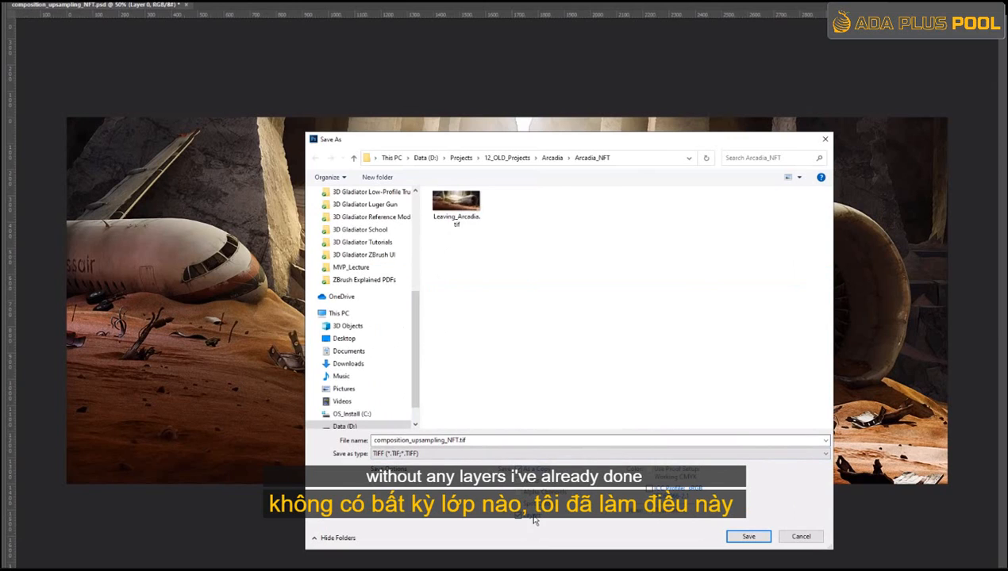
click(800, 537)
Resize the composition image to 50 percent of its width and height, and open Save for Web
key(ctrl+alt+i)
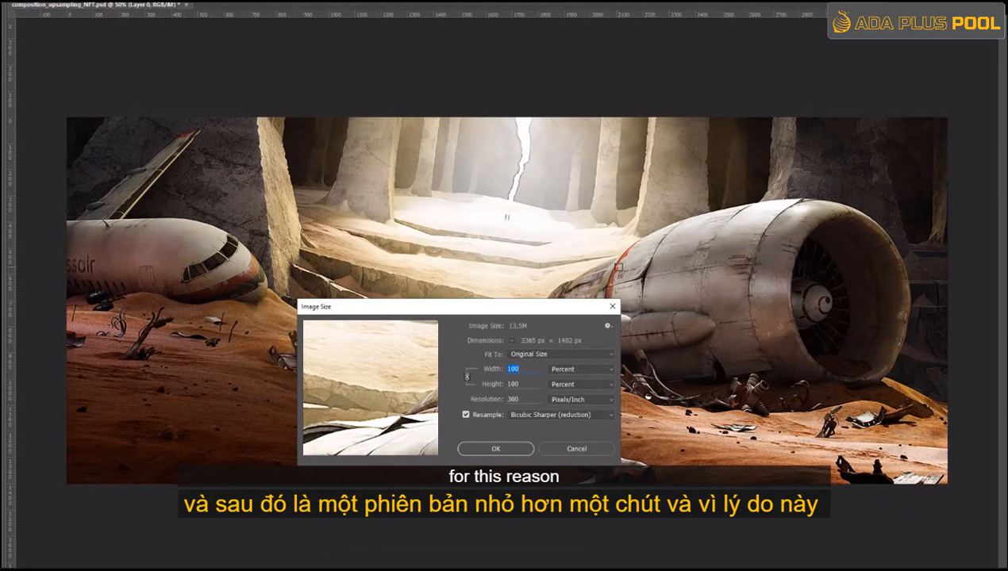
text(50)
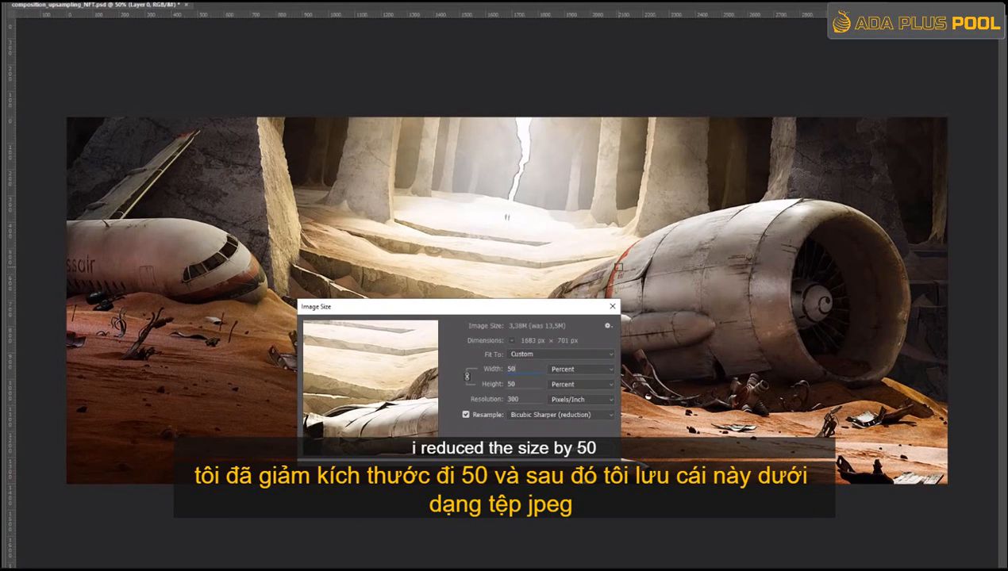
click(508, 450)
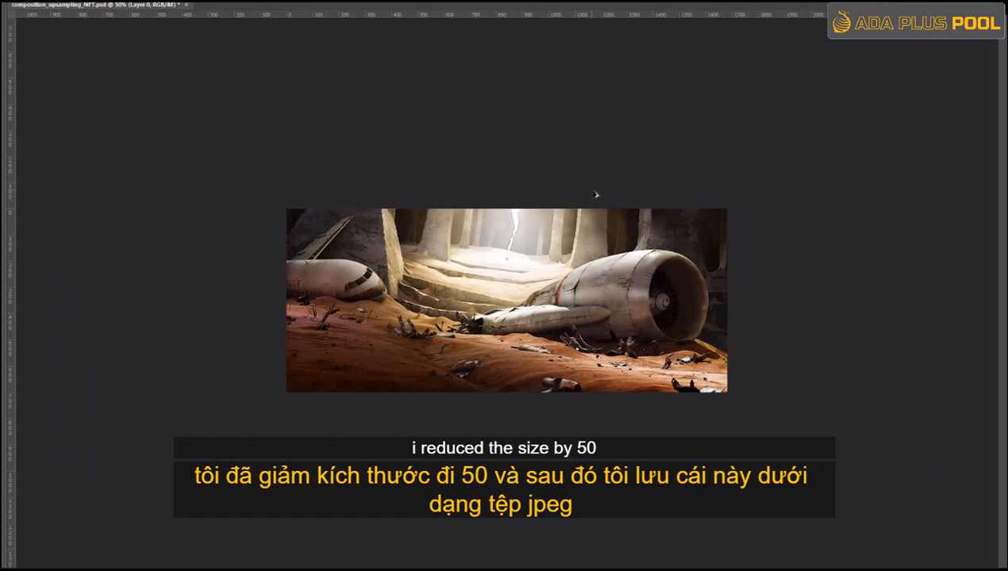
key(ctrl+alt+shift+s)
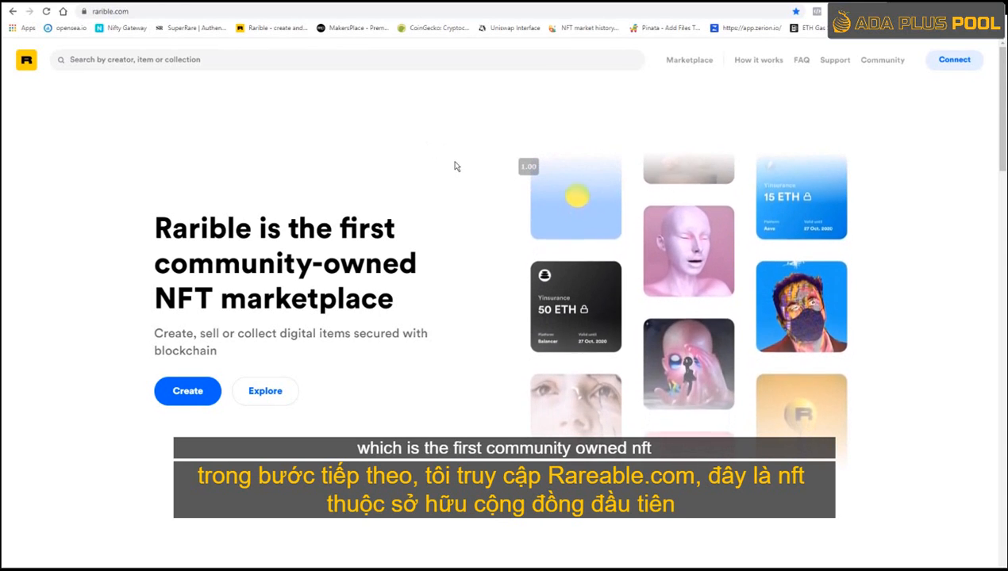
Connect the MetaMask wallet's main account to the Rarible website and approve the connection
drag(171, 264, 455, 297)
click(227, 378)
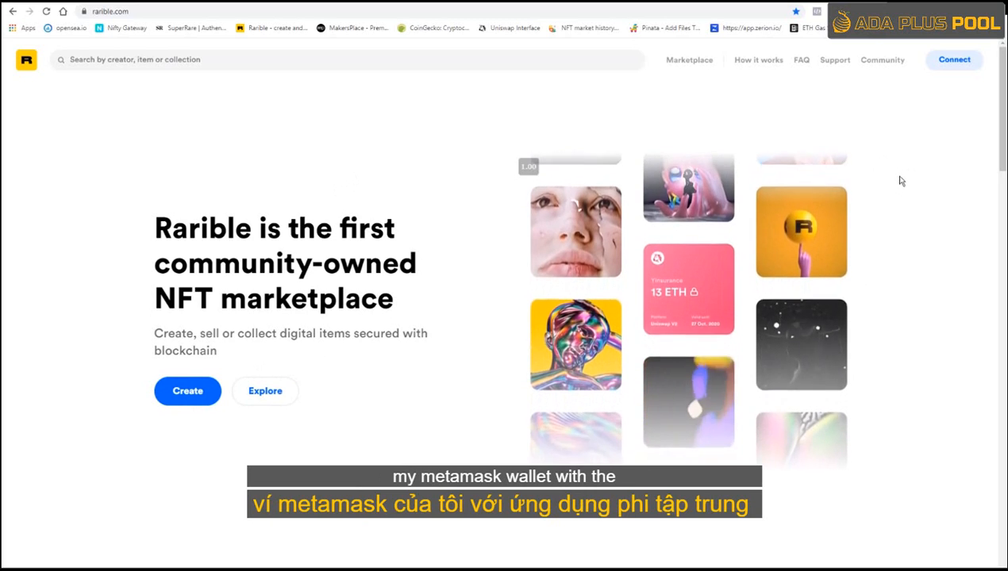
click(955, 60)
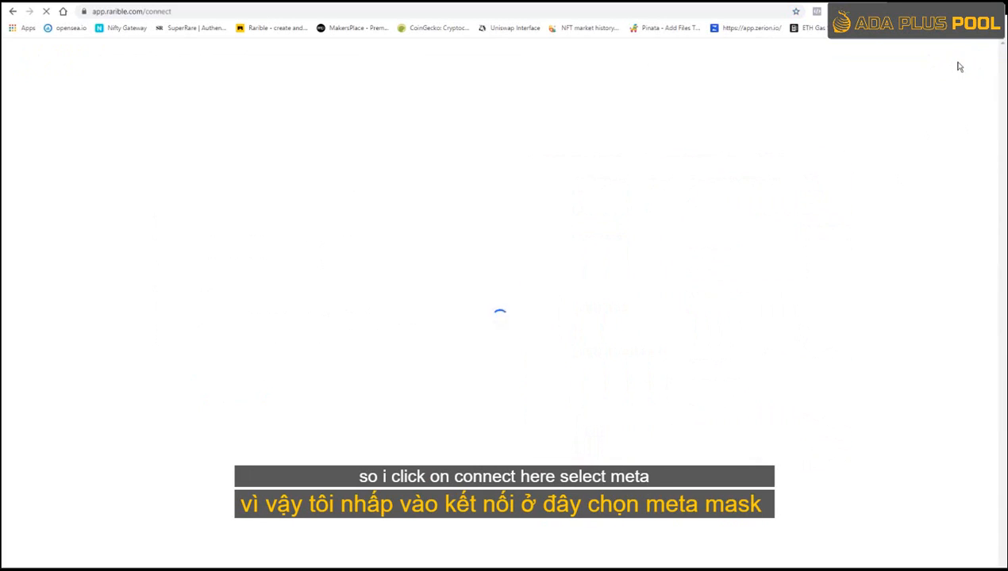
click(369, 273)
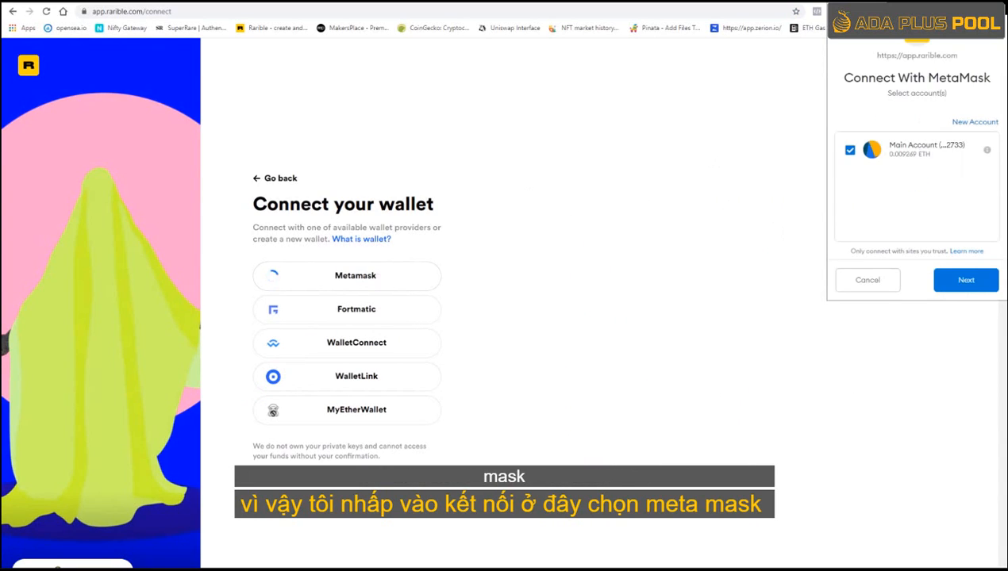
click(974, 283)
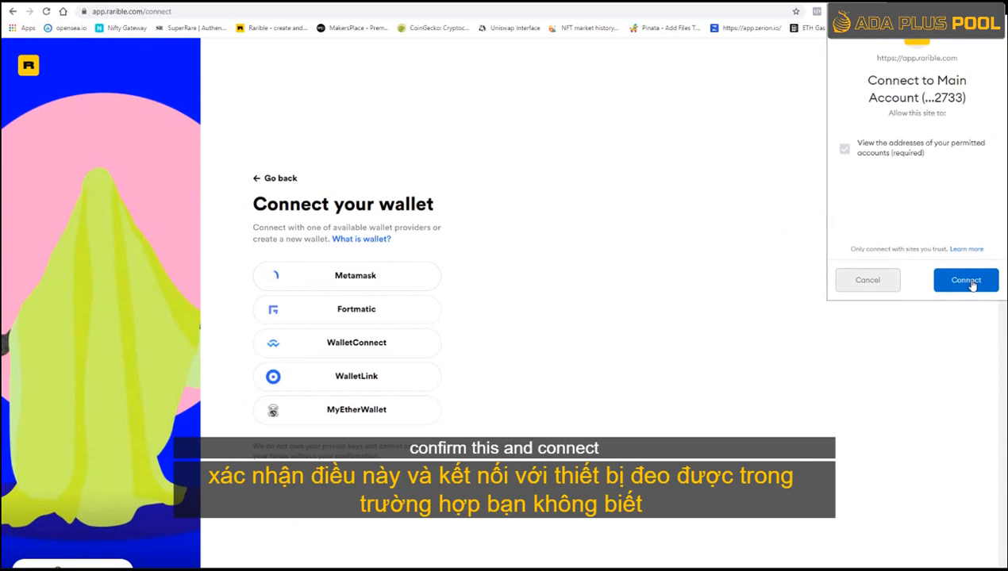
click(965, 282)
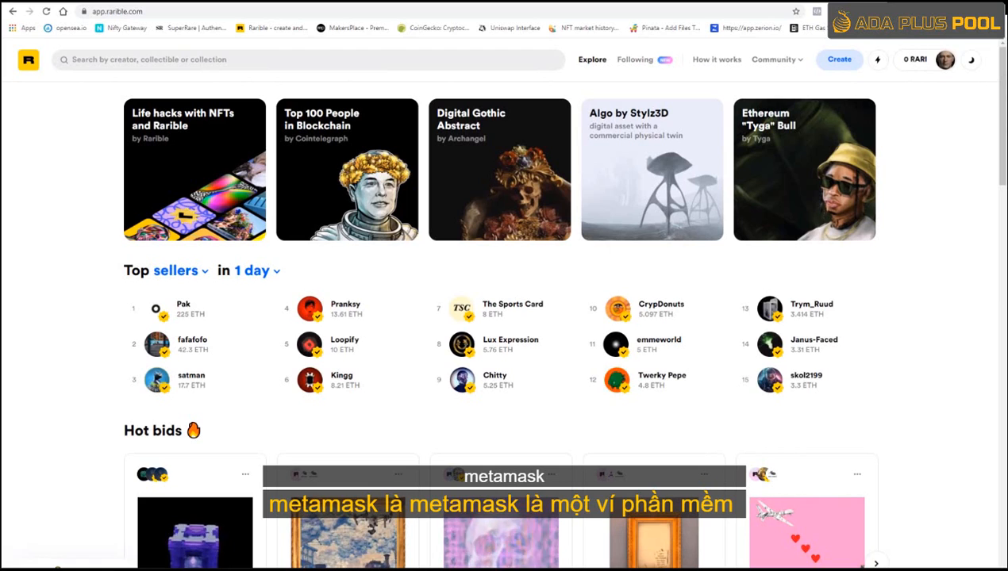
Examine the options for buying or directly depositing Ether in the MetaMask wallet
click(899, 11)
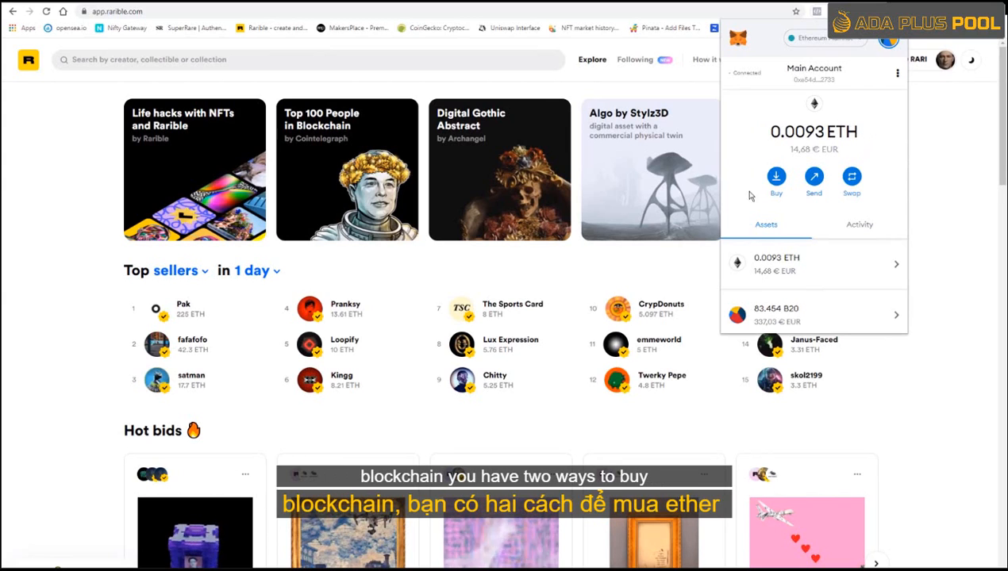
click(776, 178)
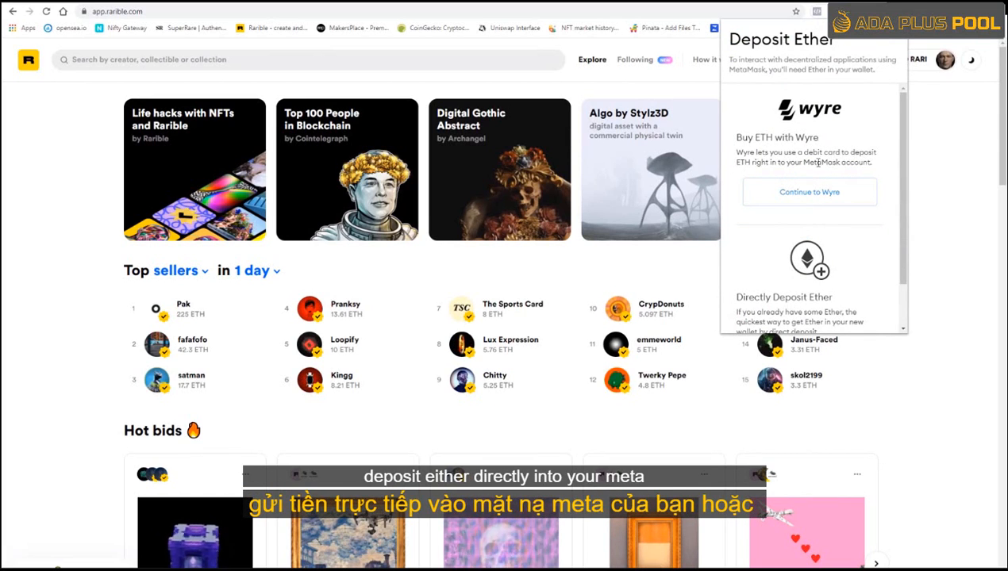
scroll(875, 217, down, 2)
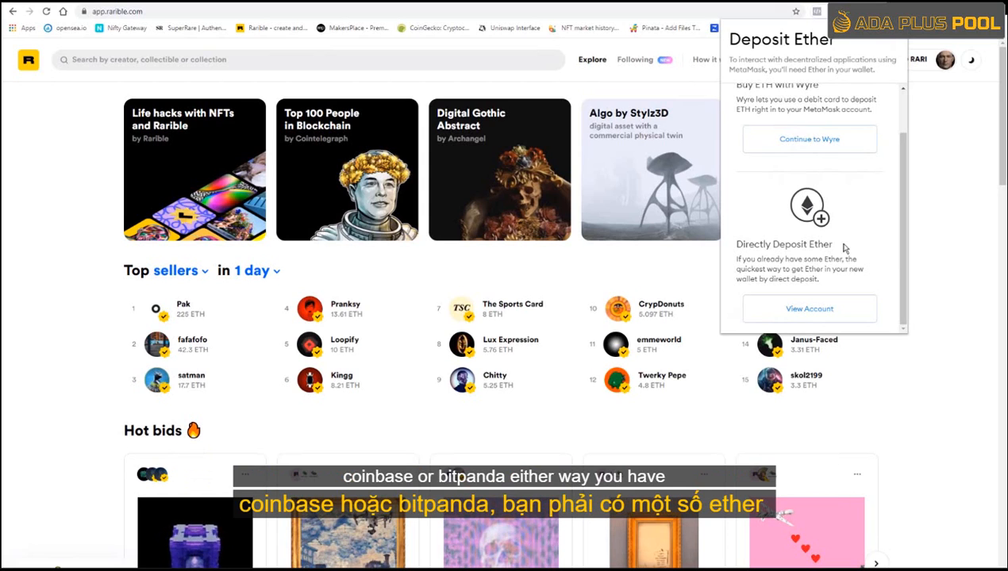
drag(903, 141, 901, 85)
click(887, 44)
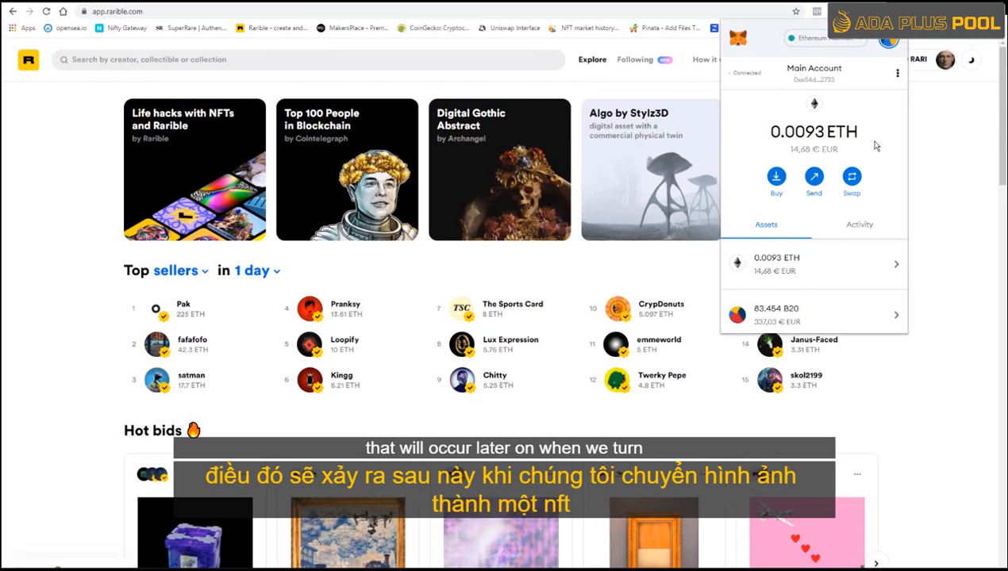
click(939, 162)
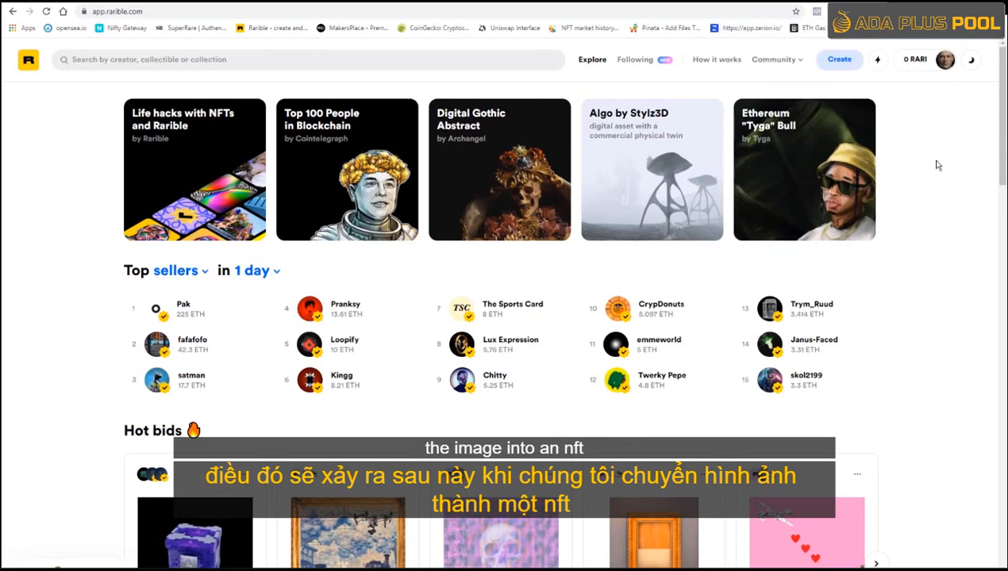
Start creating a single collectible on Rarible and check the file formats accepted for upload
click(841, 63)
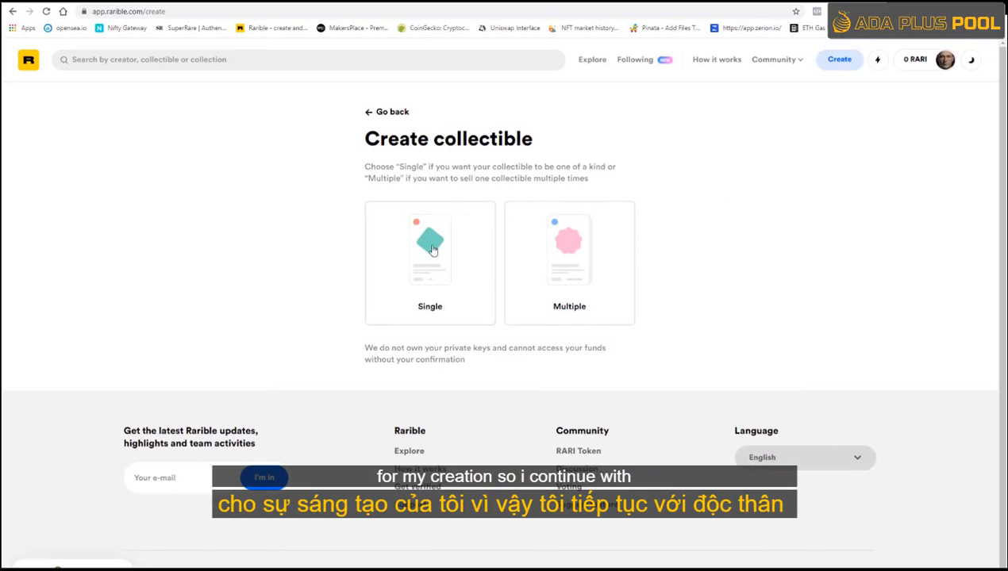
click(466, 308)
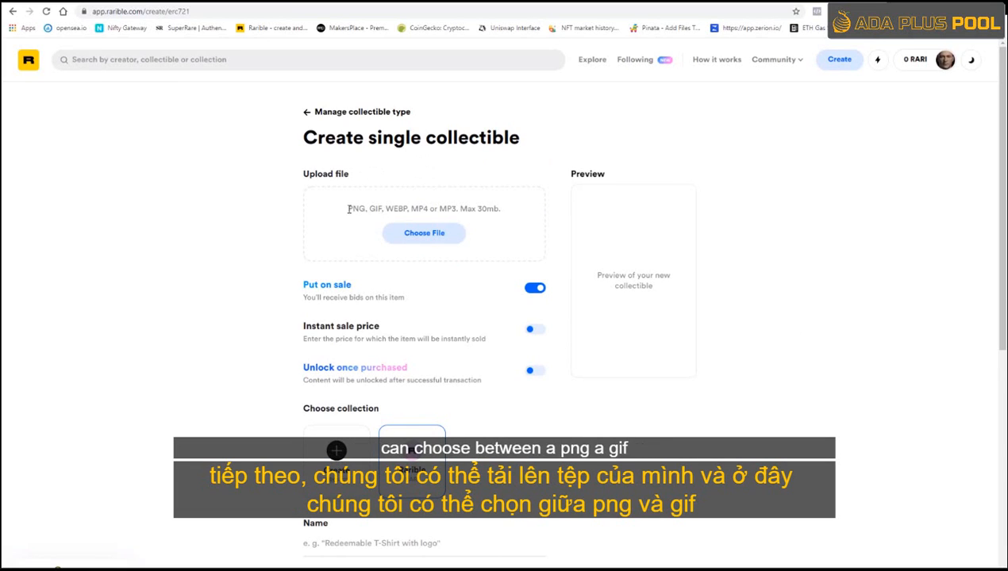
drag(350, 209, 457, 208)
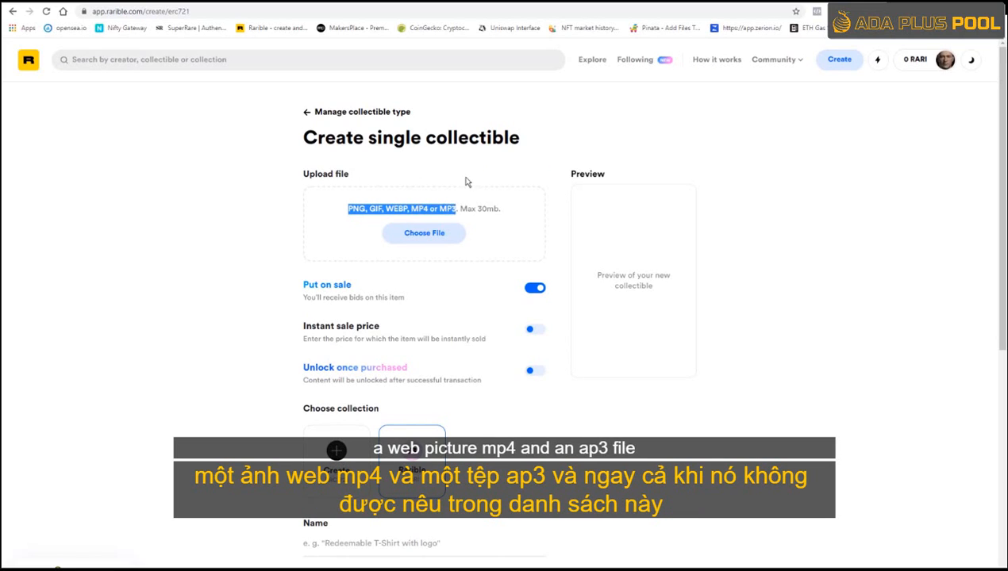
click(467, 179)
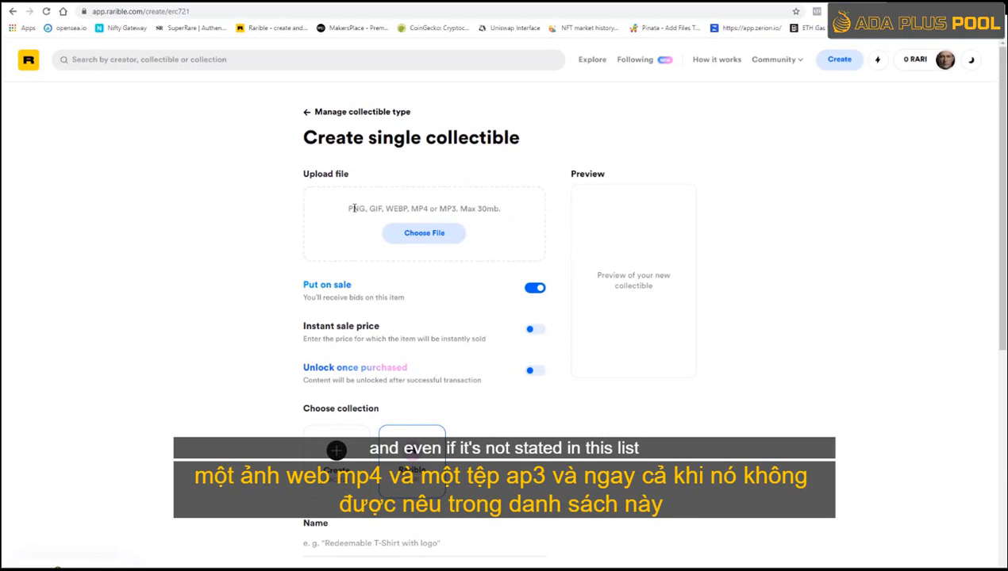
Upload the Leaving Arcadia image to the collectible and enable Unlock once purchased
click(428, 232)
click(418, 315)
double_click(418, 315)
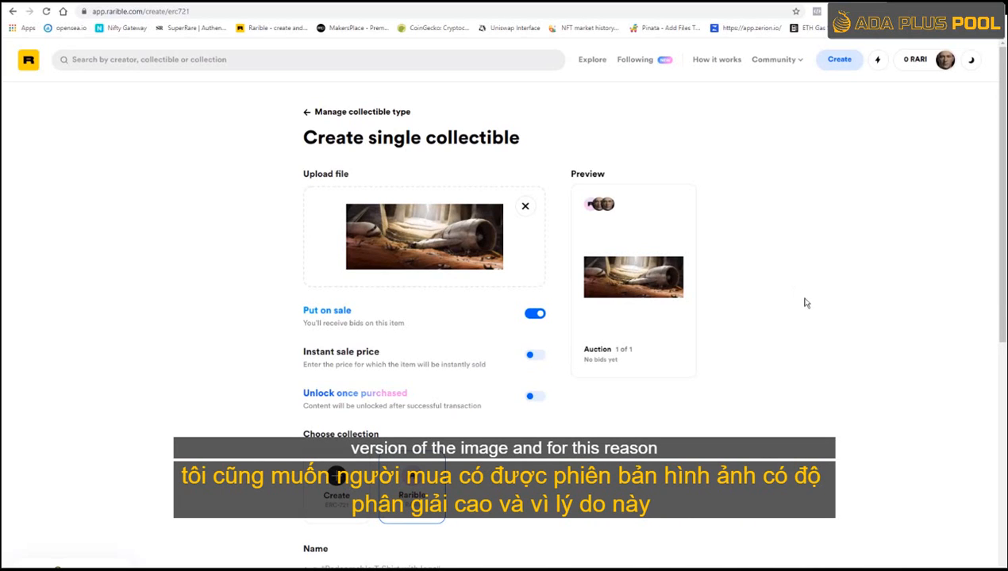
click(535, 399)
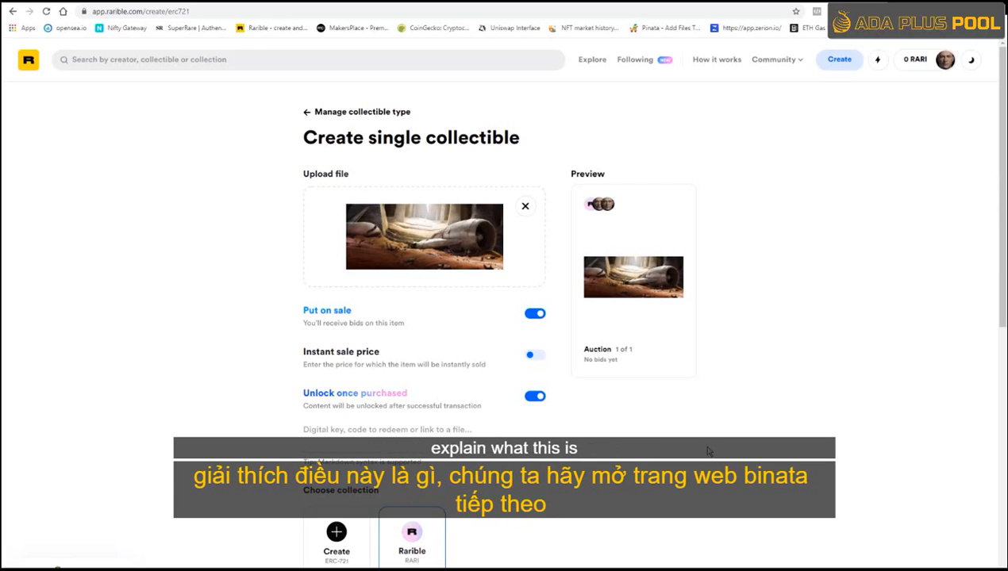
Switch to the Pinata website and read its headline about using IPFS
click(651, 29)
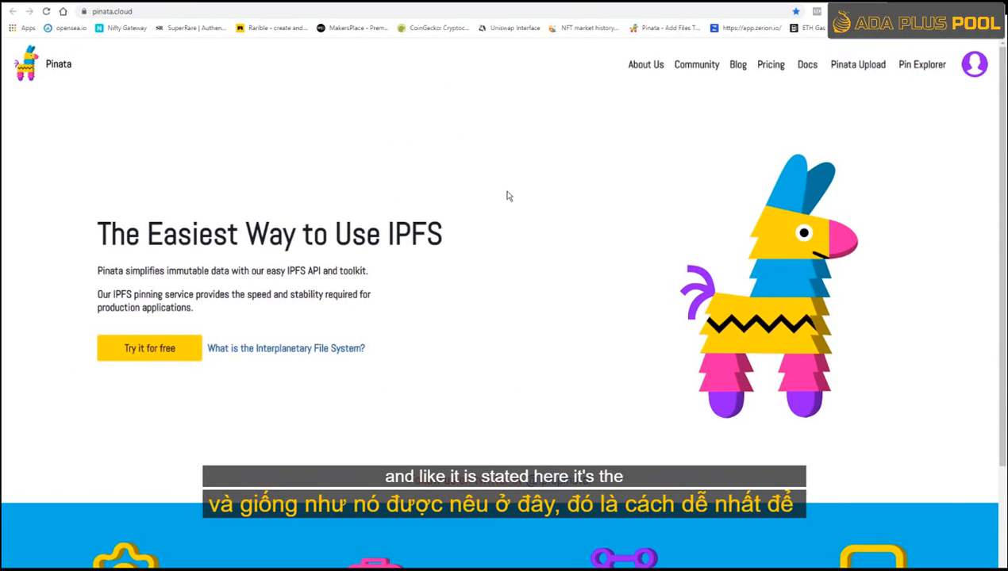
drag(96, 232, 458, 239)
click(463, 248)
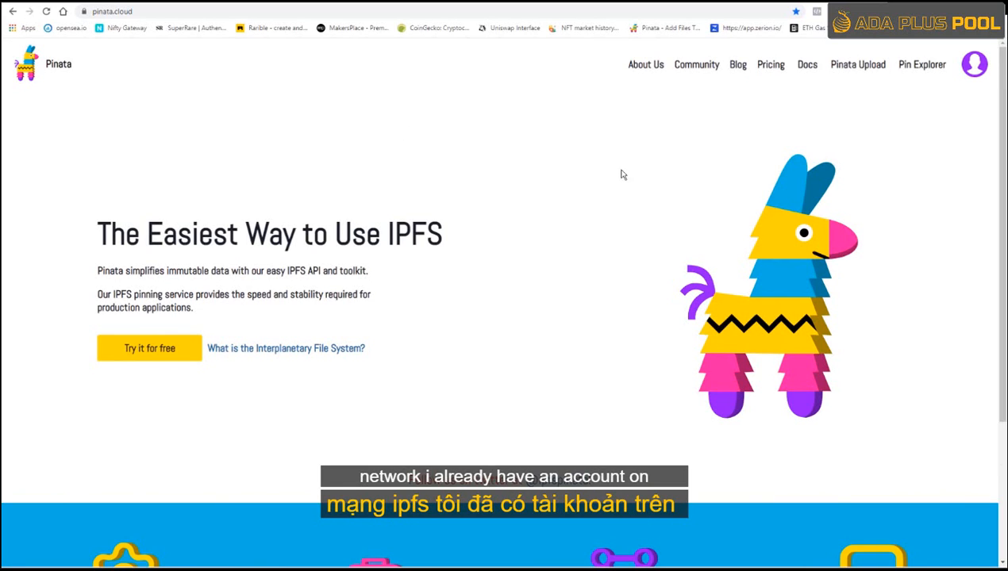
Choose Leaving_Arcadia.tif as the file to upload with Pinata Upload
click(858, 64)
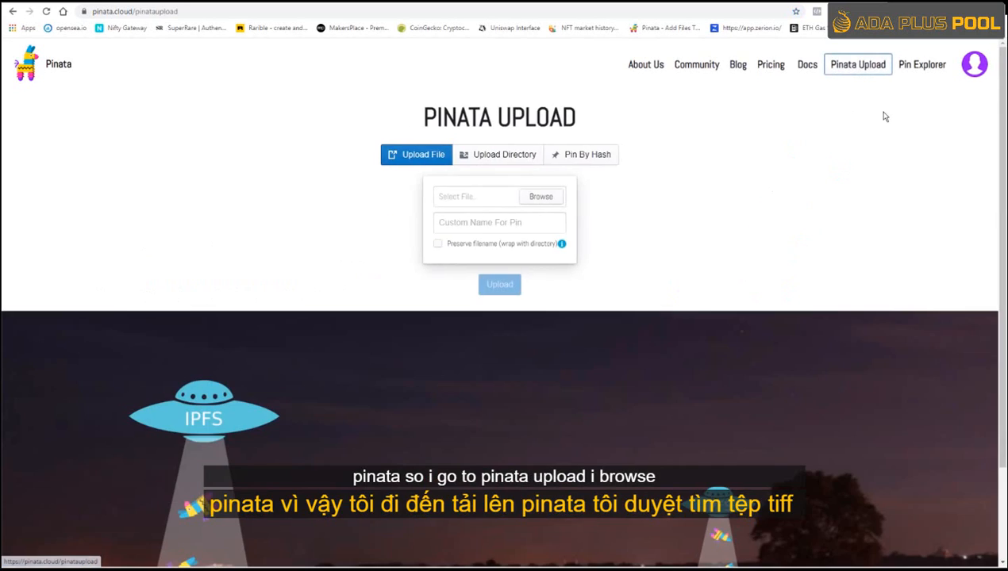
click(544, 200)
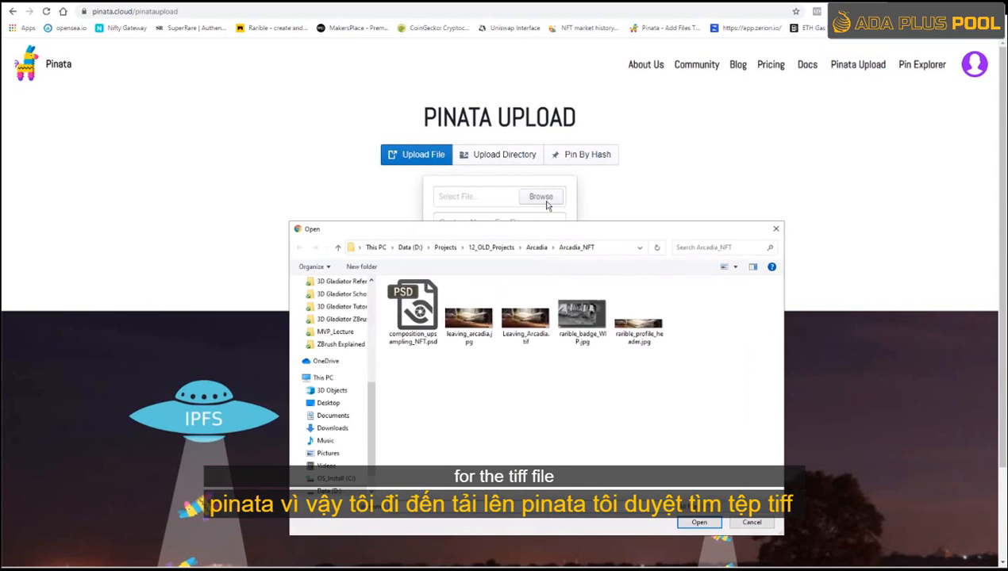
click(532, 320)
double_click(532, 324)
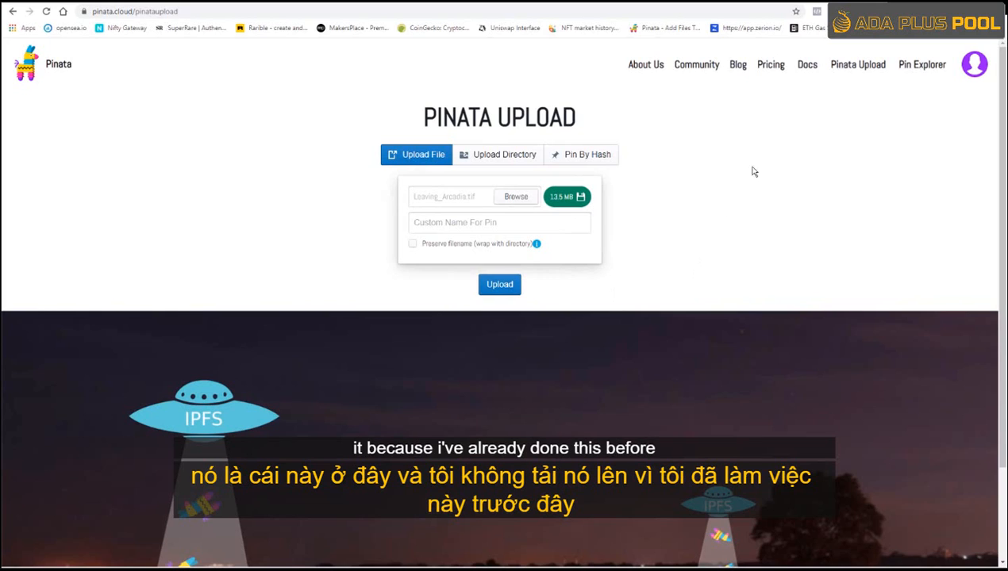
Open the IPFS page of the pinned Leaving_Arcadia.tif from Pin Explorer and check the downloaded file in its folder
click(912, 67)
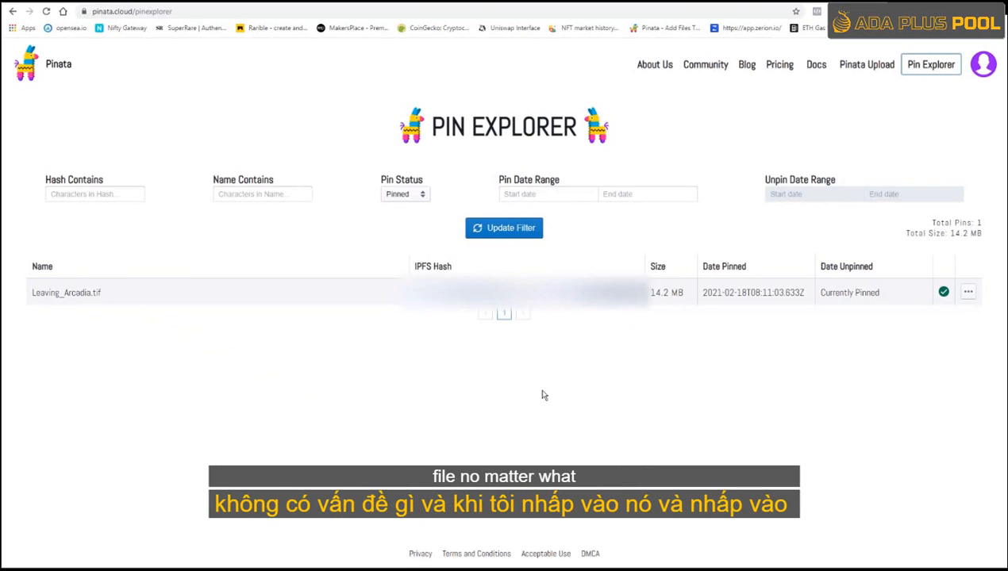
click(560, 301)
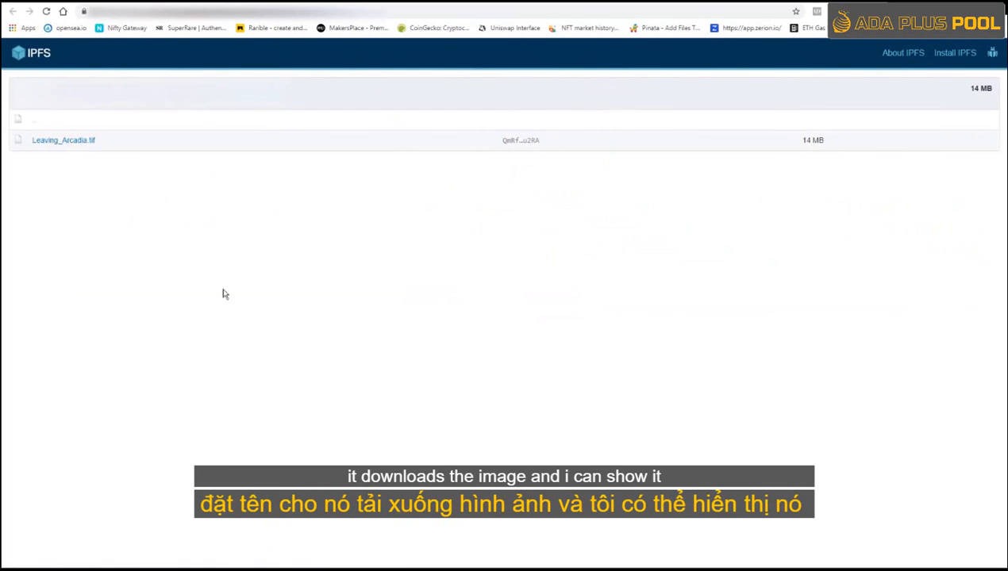
click(246, 560)
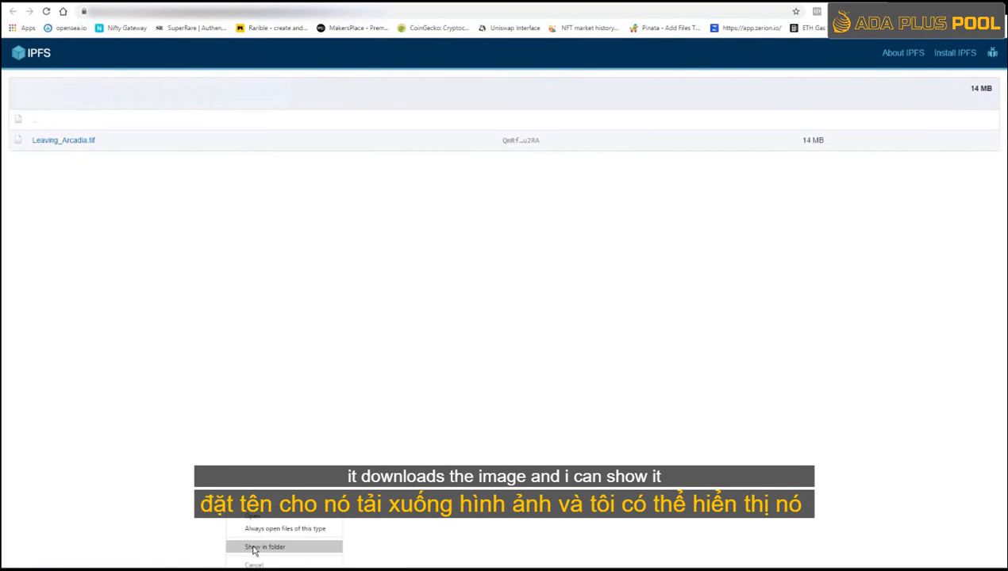
click(254, 546)
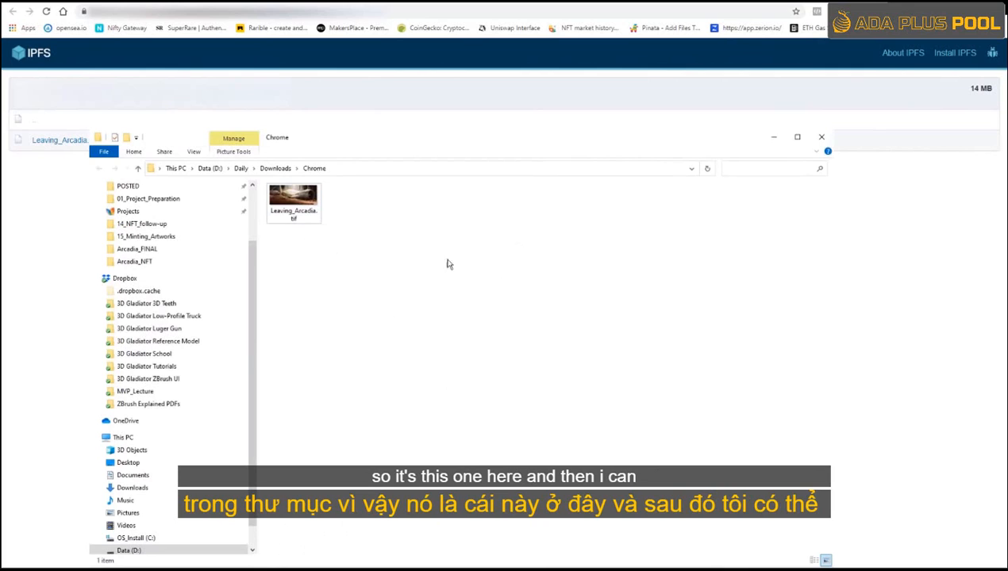
click(821, 136)
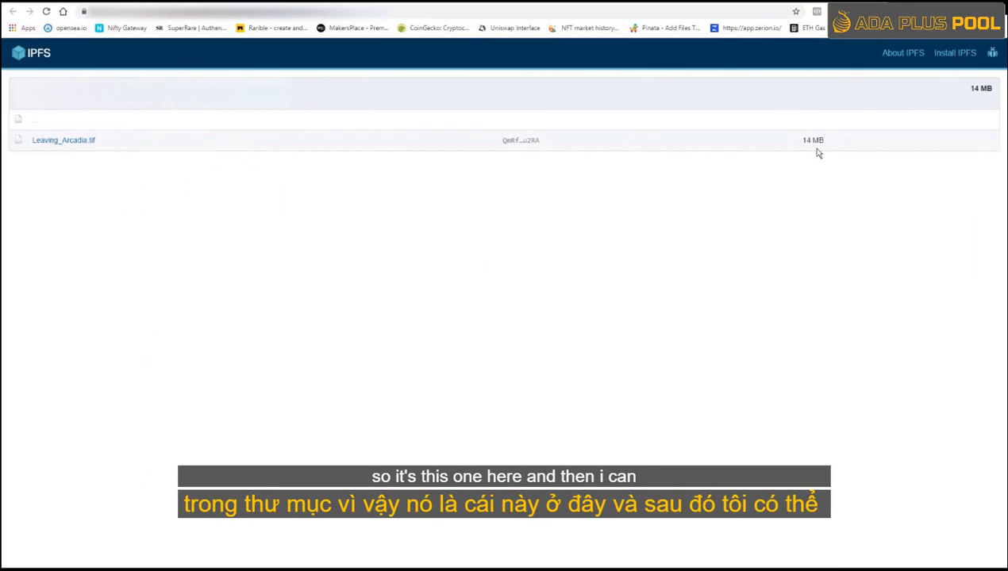
Copy the link address of Leaving_Arcadia.tif from its IPFS page
right_click(70, 143)
click(138, 207)
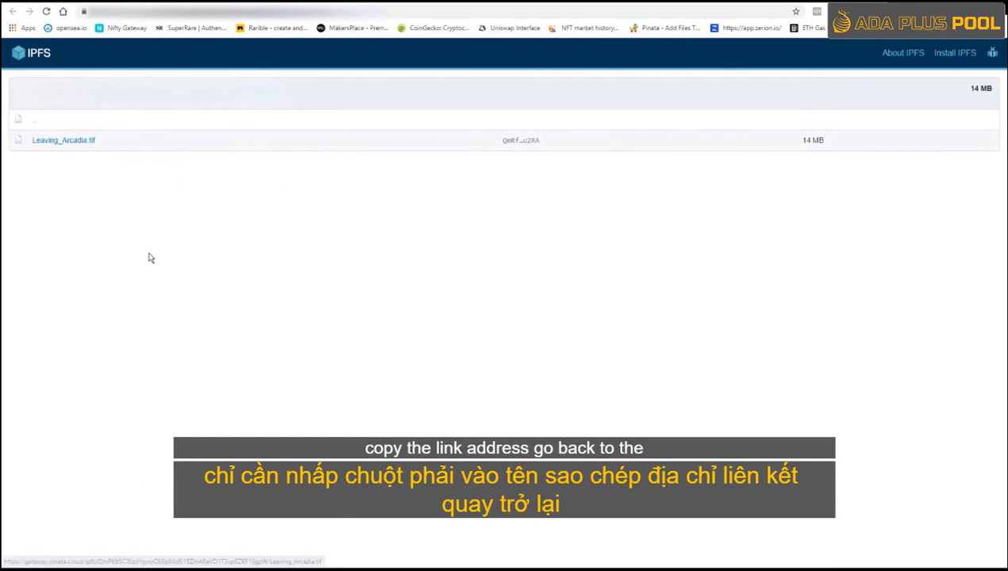
Return to Rarible's single collectible form, enable Unlock once purchased and paste the copied Pinata link as the unlockable content
click(72, 3)
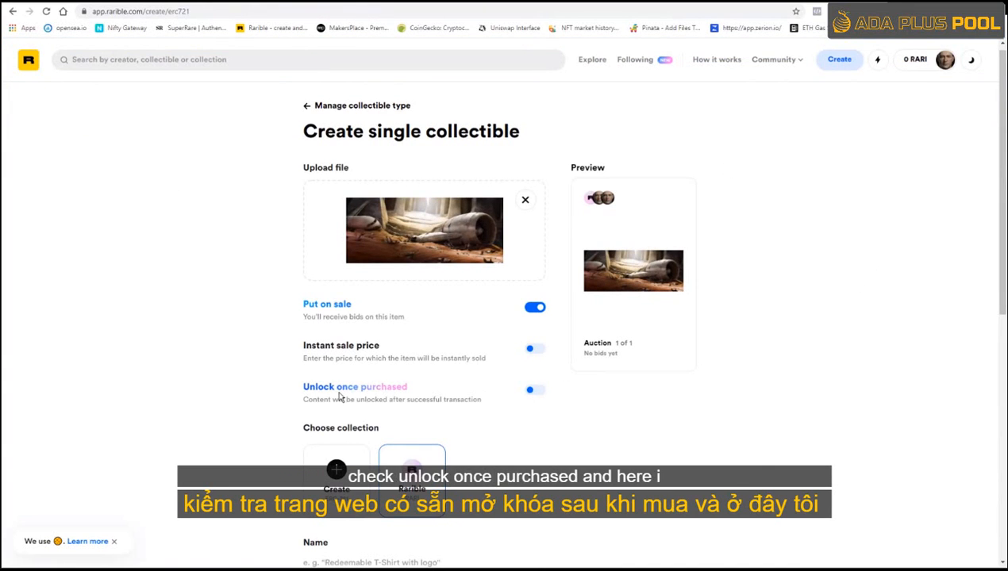
click(537, 393)
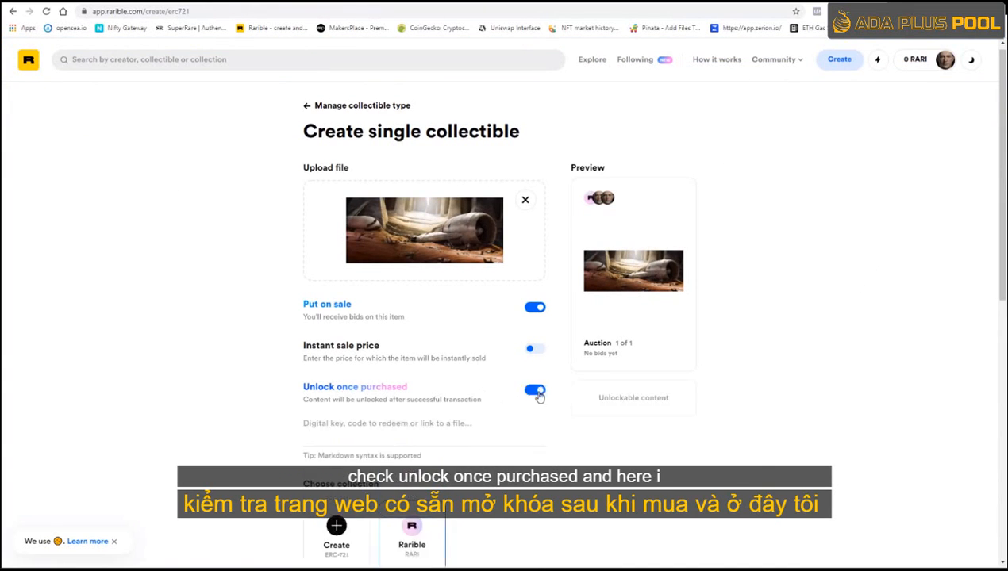
right_click(365, 424)
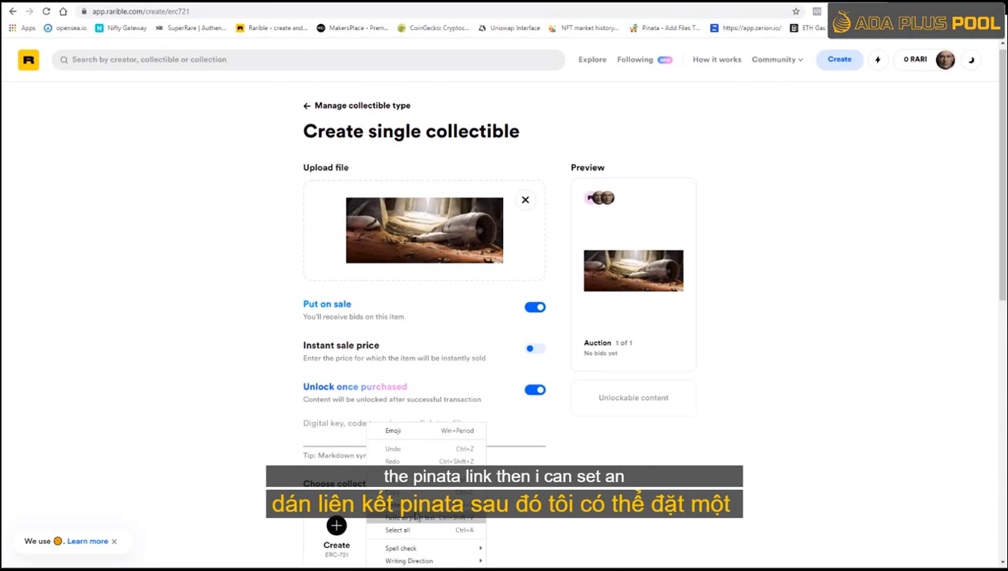
click(397, 505)
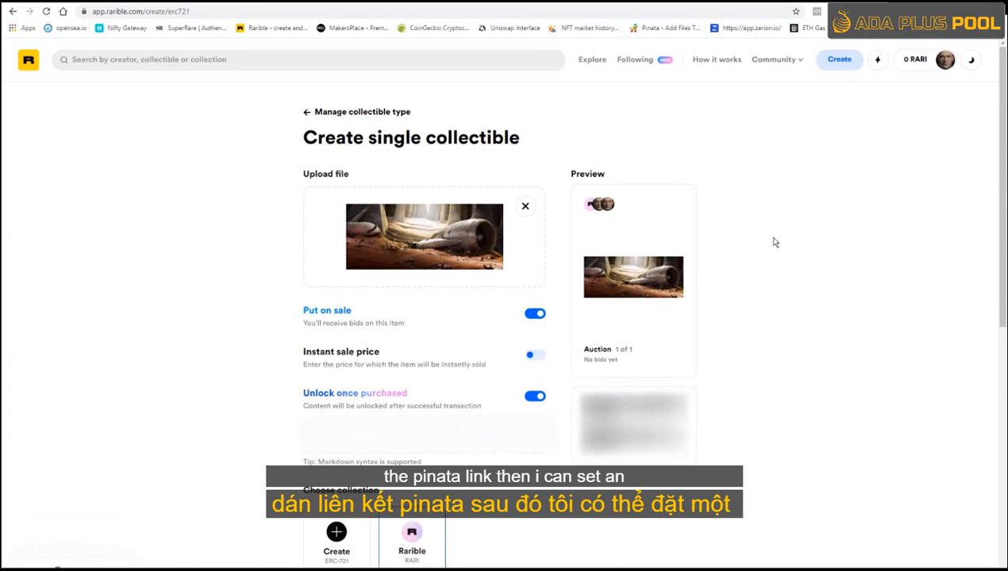
Enable the instant sale price, set it to 6 ETH, and check the service fee and the amount received
click(533, 356)
click(359, 389)
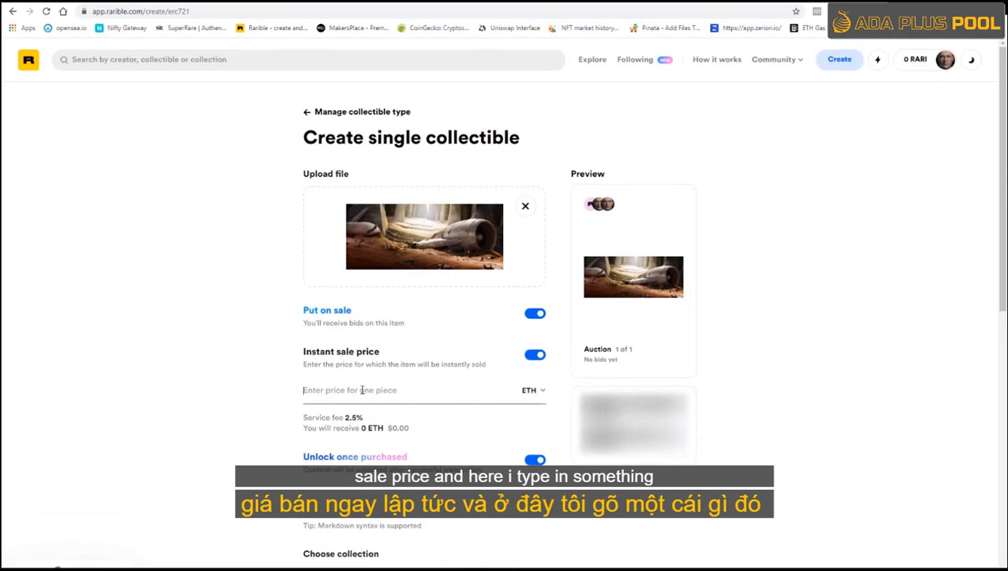
text(6)
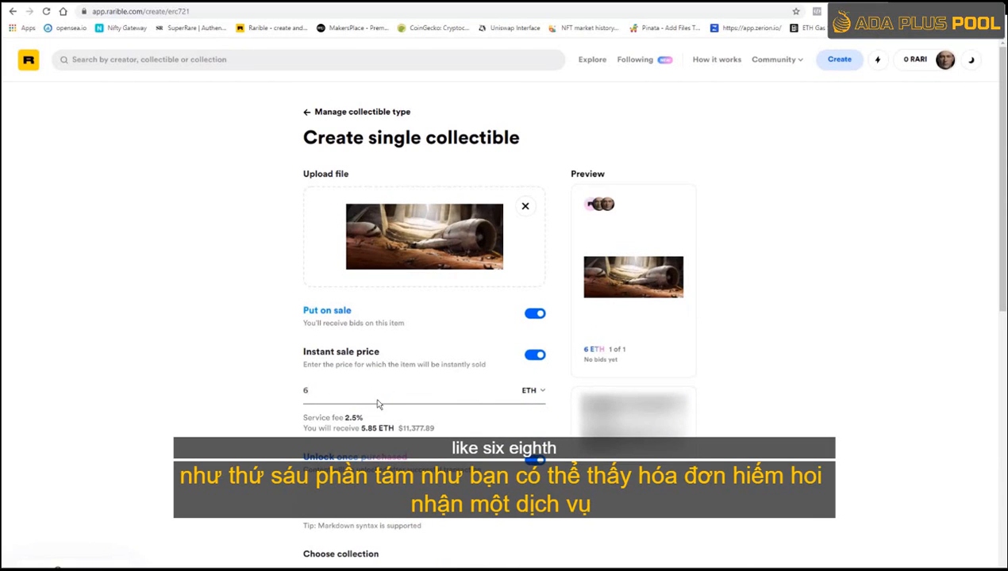
drag(305, 419, 367, 421)
click(369, 420)
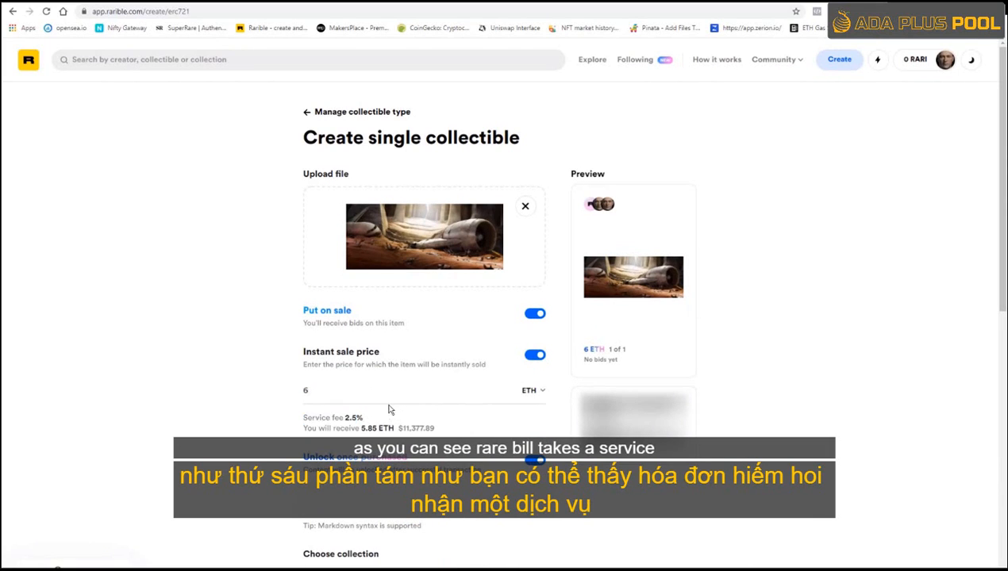
drag(365, 418, 317, 434)
click(349, 433)
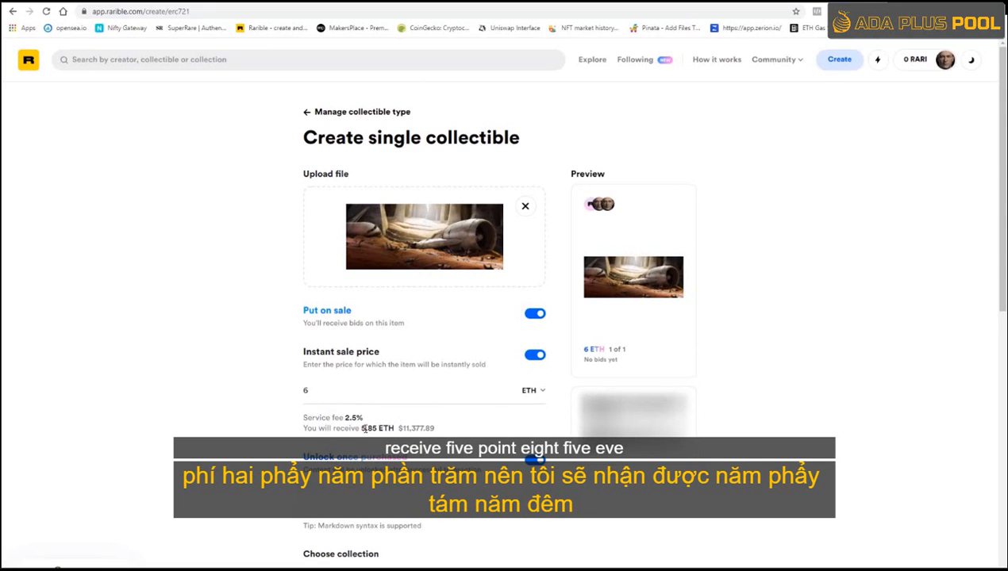
drag(368, 428, 415, 429)
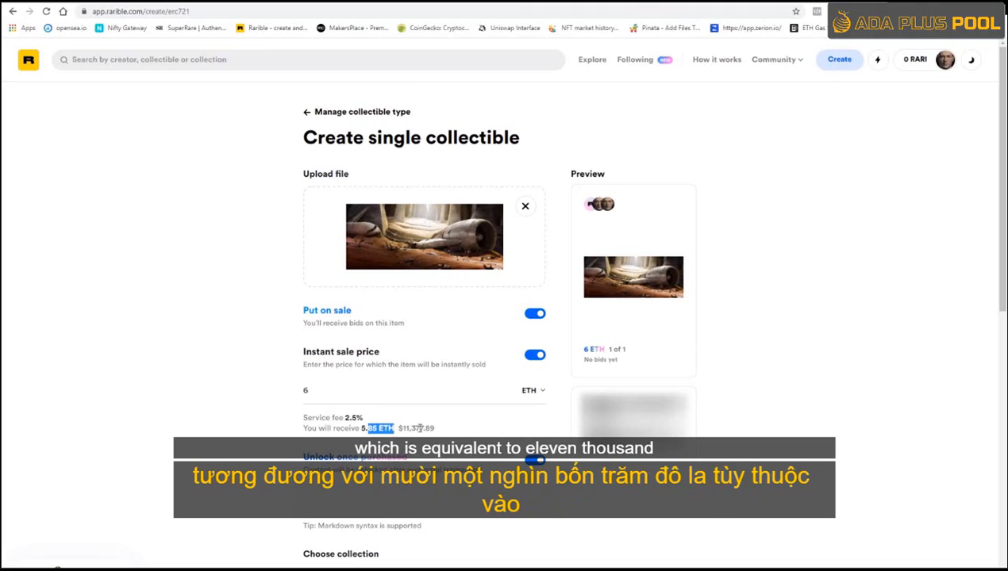
click(404, 427)
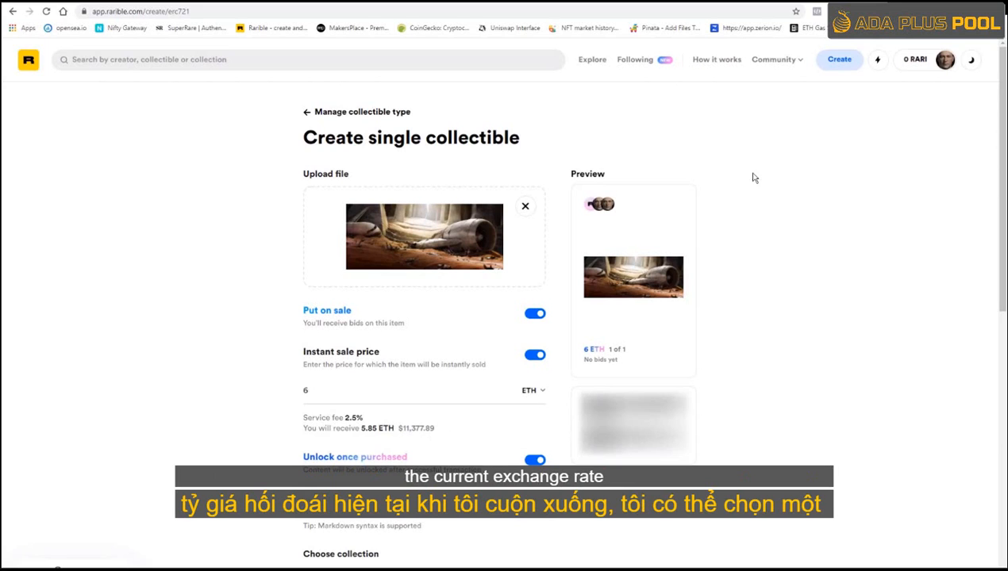
Open the form for creating an own ERC-721 collection, look over its name and symbol fields, and close it
scroll(805, 184, down, 3)
scroll(803, 229, down, 1)
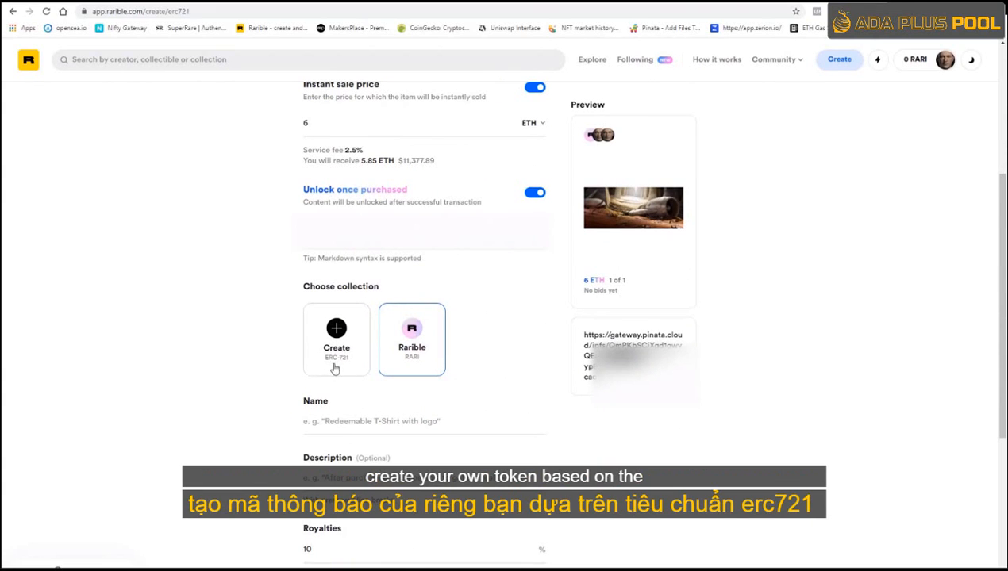
click(334, 333)
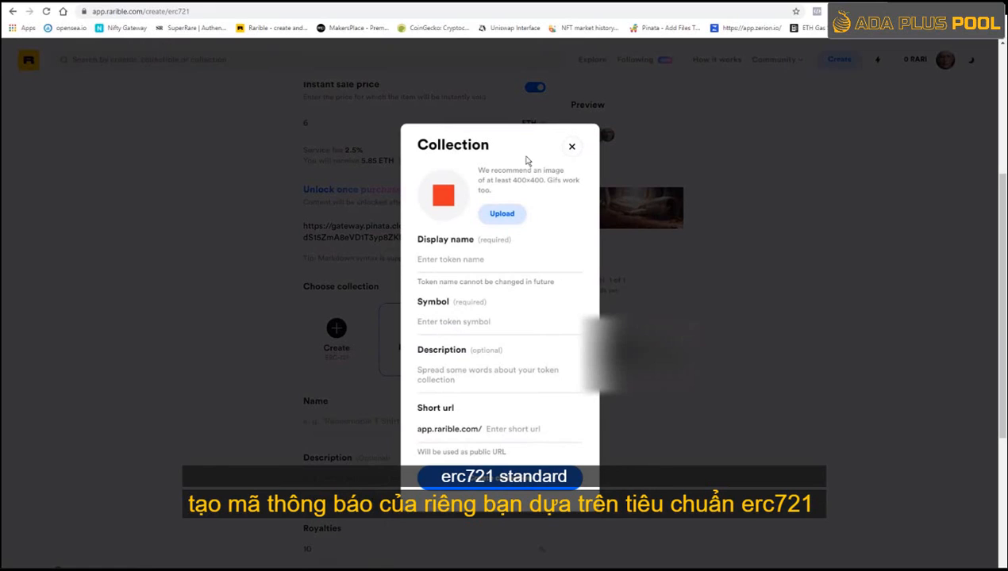
drag(502, 146, 412, 145)
click(499, 151)
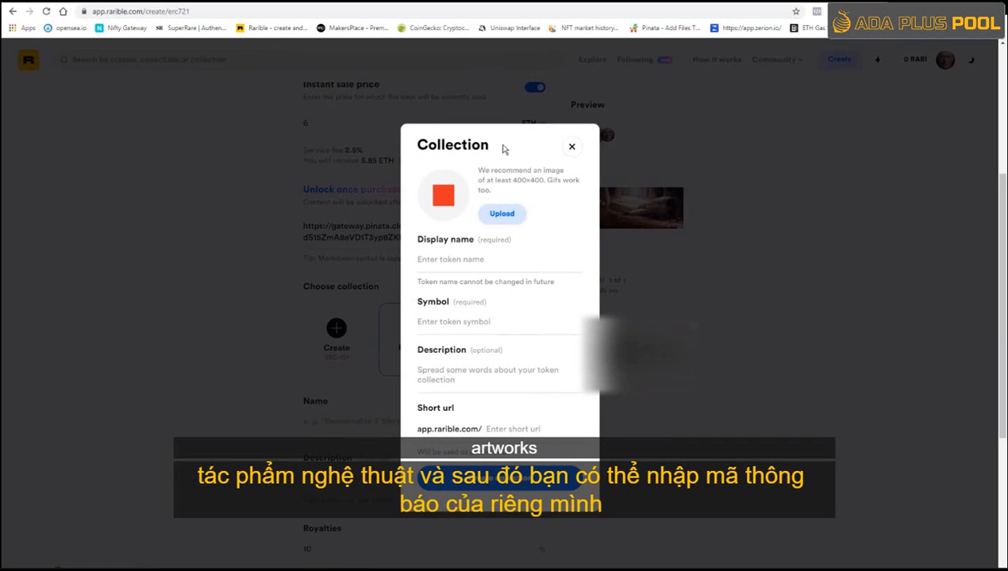
click(483, 260)
click(468, 319)
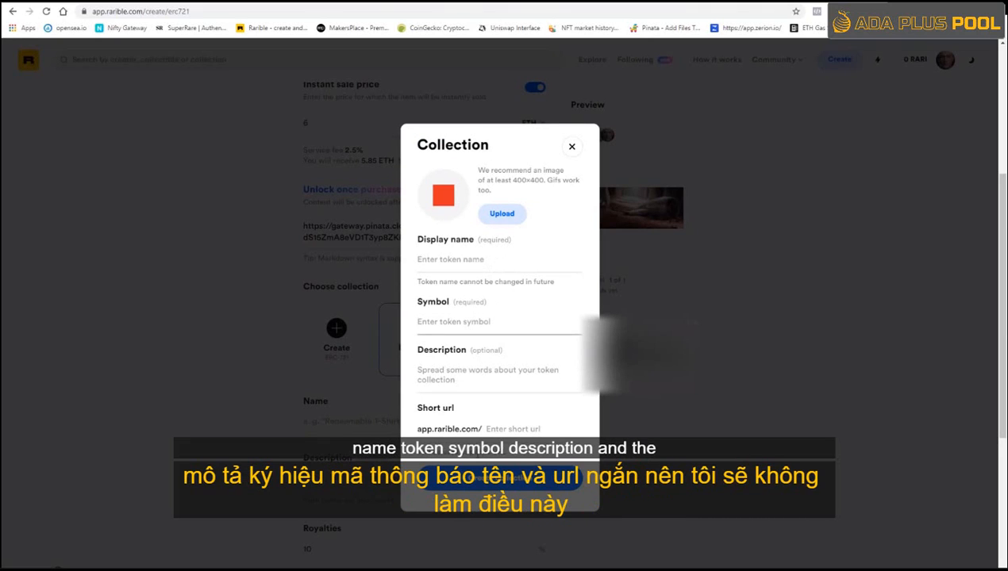
click(571, 148)
Name the item "Leaving Arcadia" and paste the description starting "On we go, hard to grasp" with the note about the highres TIFF IPFS link
scroll(766, 236, down, 2)
scroll(766, 235, down, 1)
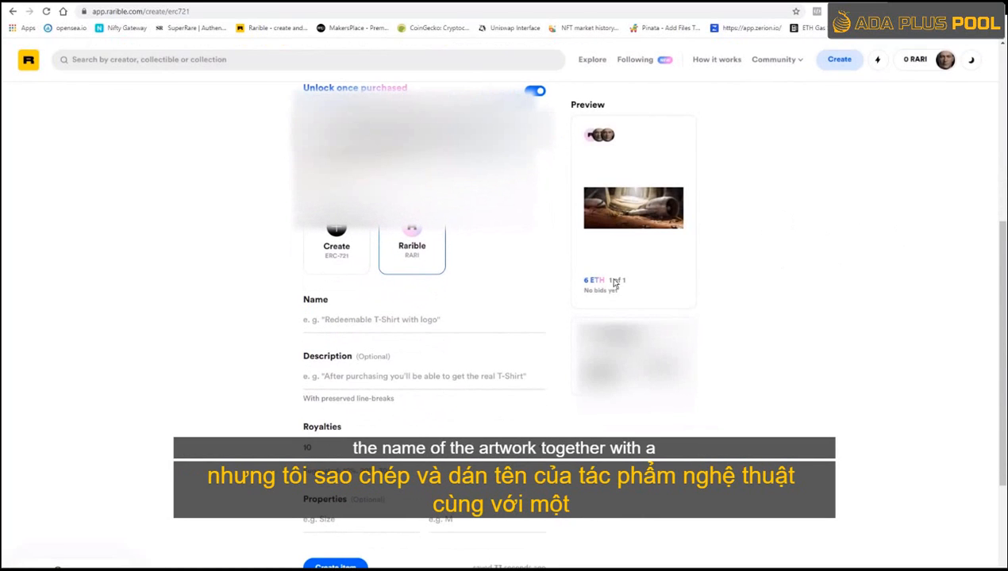
click(374, 319)
key(ctrl+v)
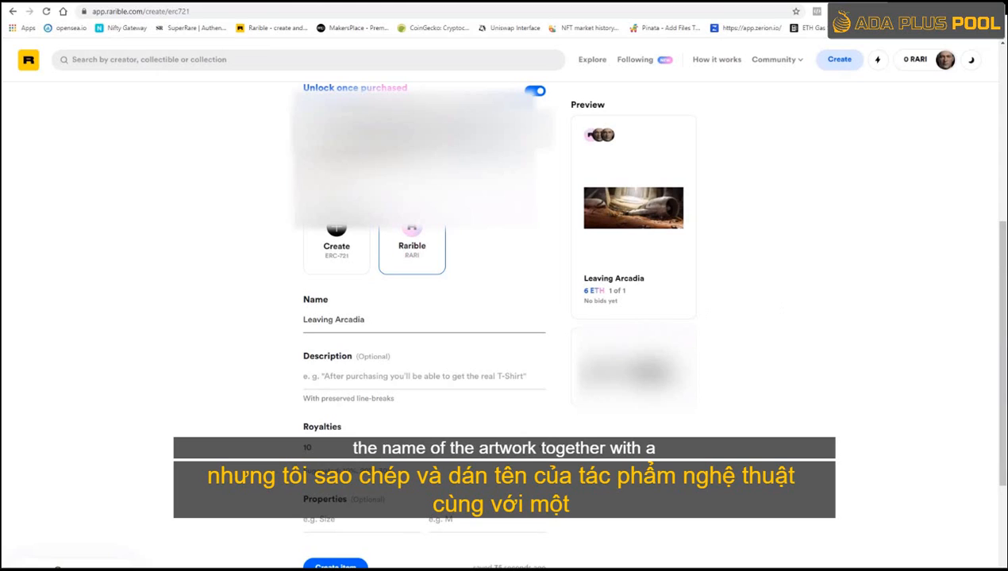
click(400, 375)
key(ctrl+v)
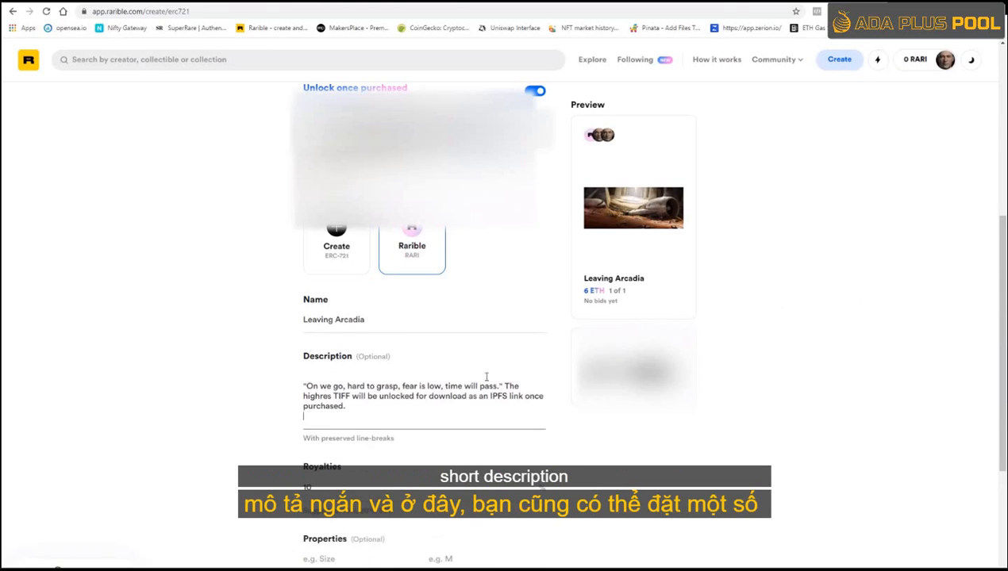
click(762, 293)
Try royalties of 20% and set them back to 10%
scroll(777, 274, down, 1)
scroll(555, 349, down, 1)
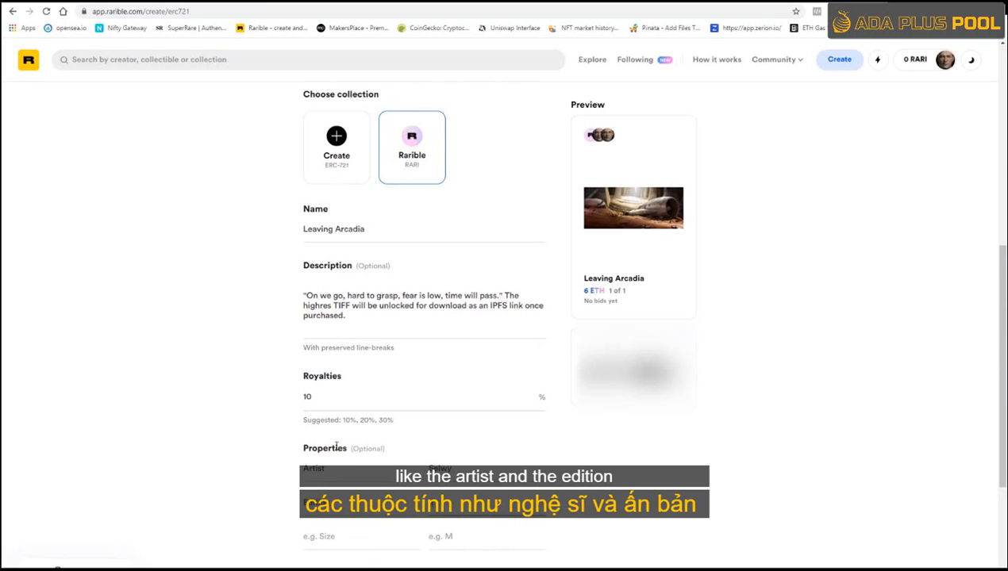
scroll(873, 238, up, 1)
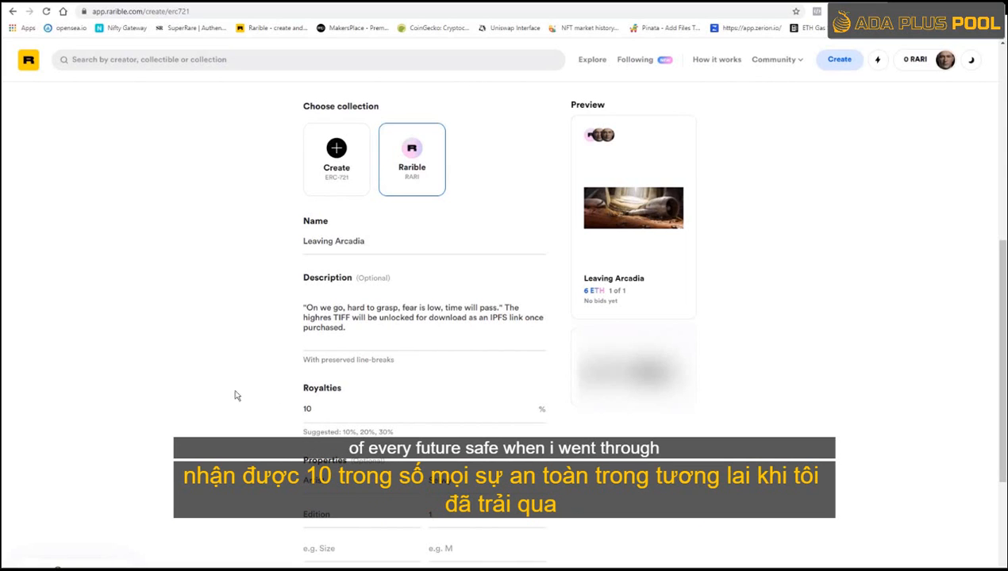
drag(336, 410, 283, 415)
text(20)
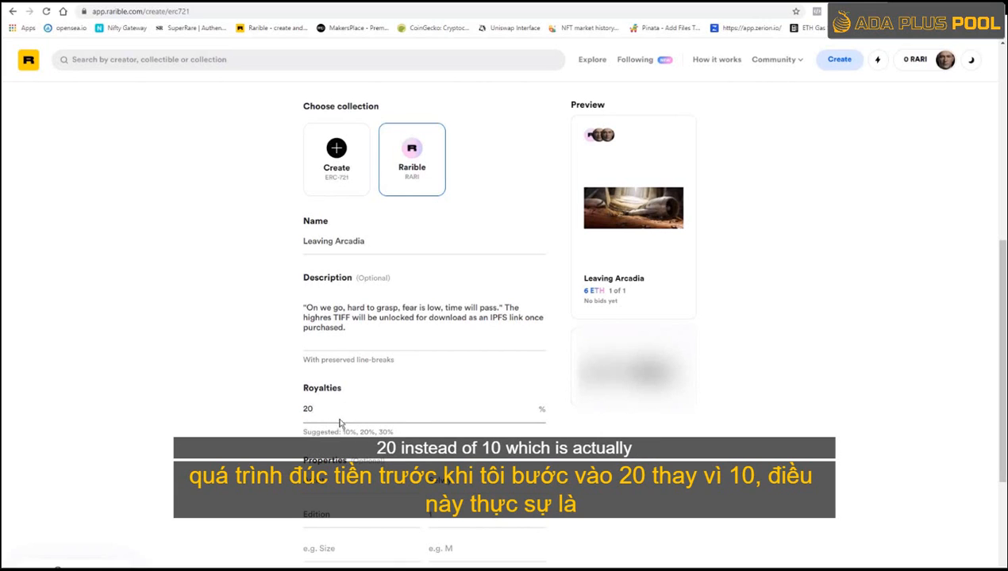
drag(329, 410, 284, 414)
text(10)
click(273, 428)
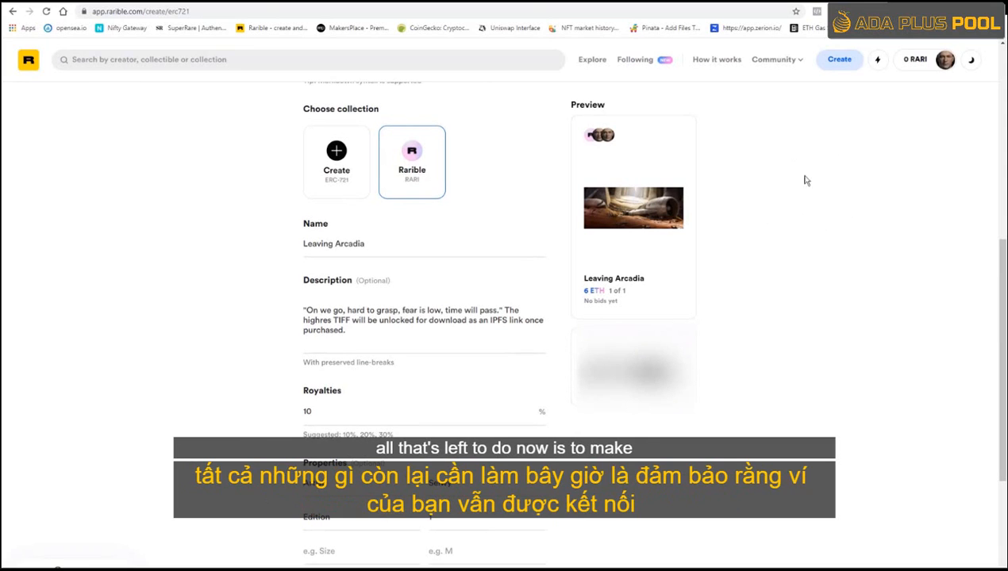
Create the item and start the Mint token stage, moving the MetaMask notification beside the Follow steps dialog
scroll(787, 195, down, 3)
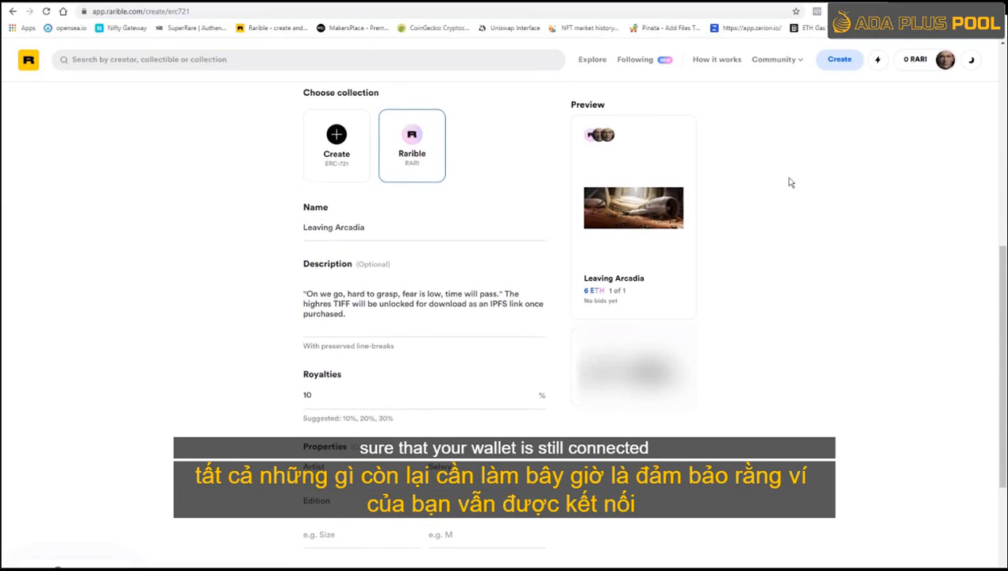
click(350, 452)
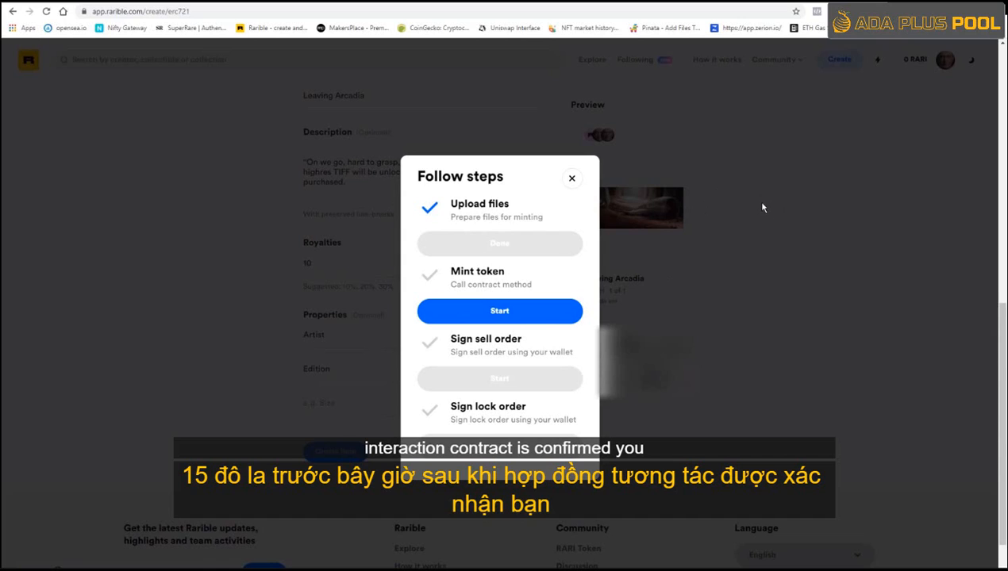
click(507, 309)
drag(899, 2, 720, 144)
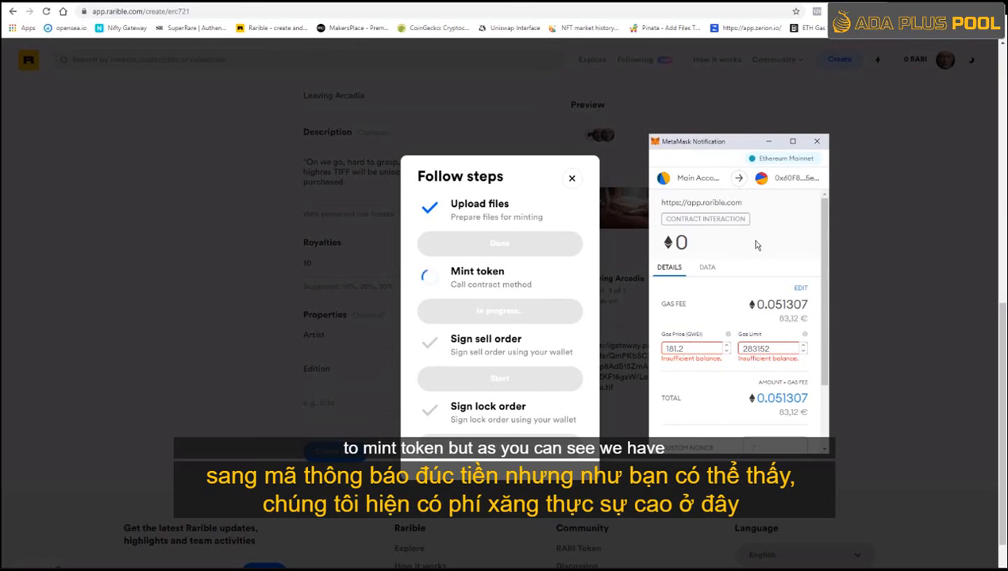
Check the mint transaction's gas fee and try the Slow processing speed in Customize Gas, closing it without saving
scroll(777, 287, down, 1)
drag(801, 285, 822, 281)
click(809, 295)
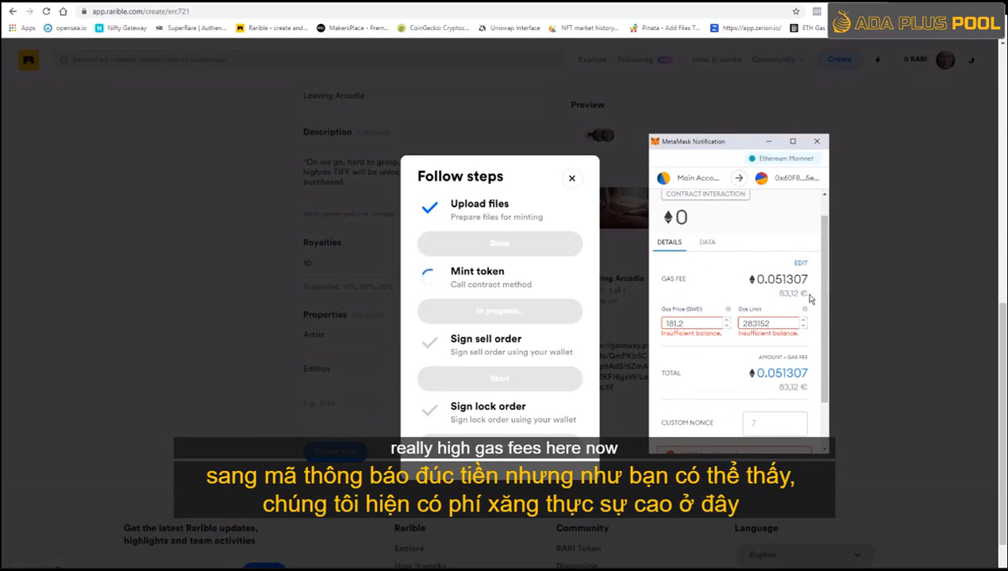
drag(746, 141, 748, 137)
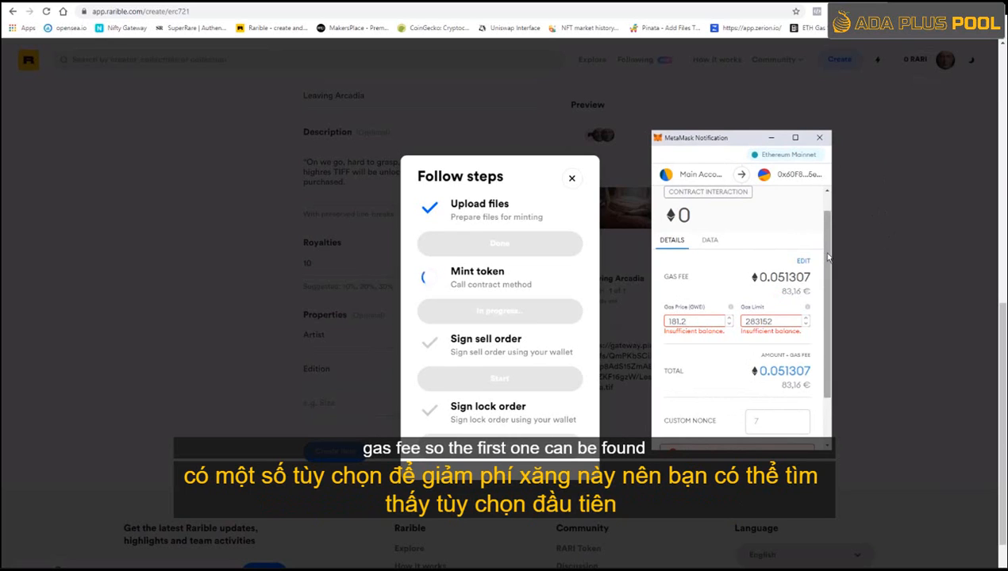
scroll(822, 258, up, 1)
click(803, 284)
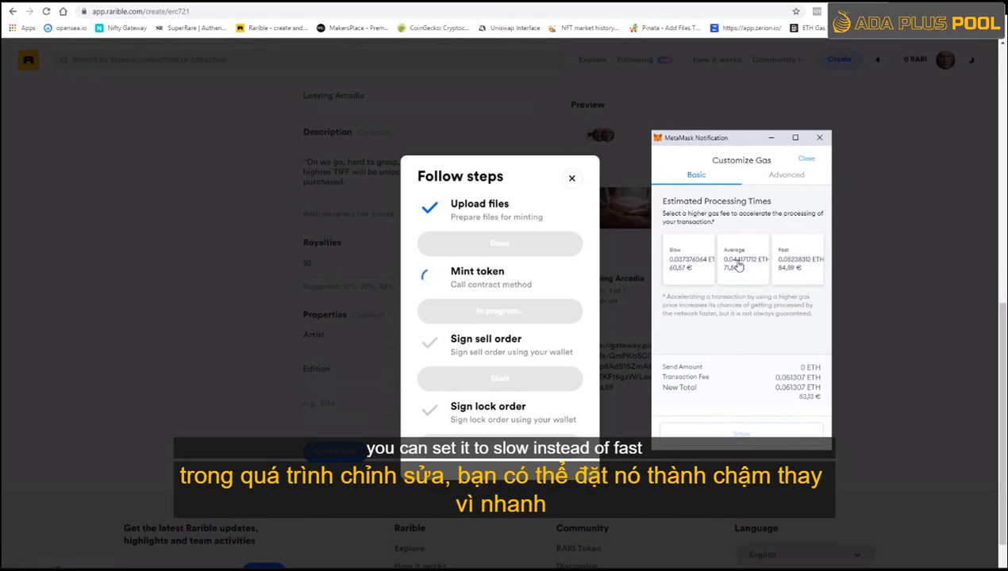
click(679, 270)
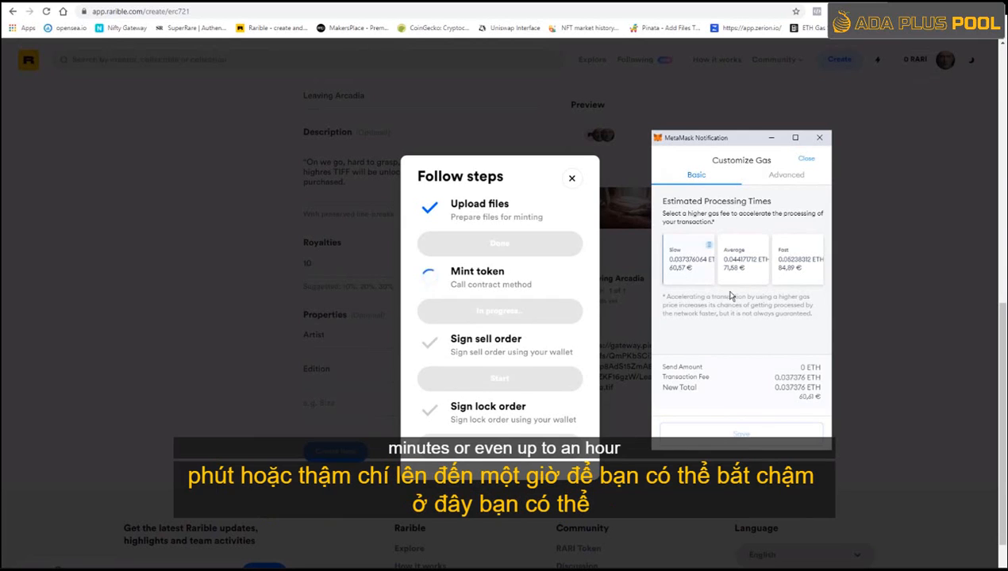
click(806, 158)
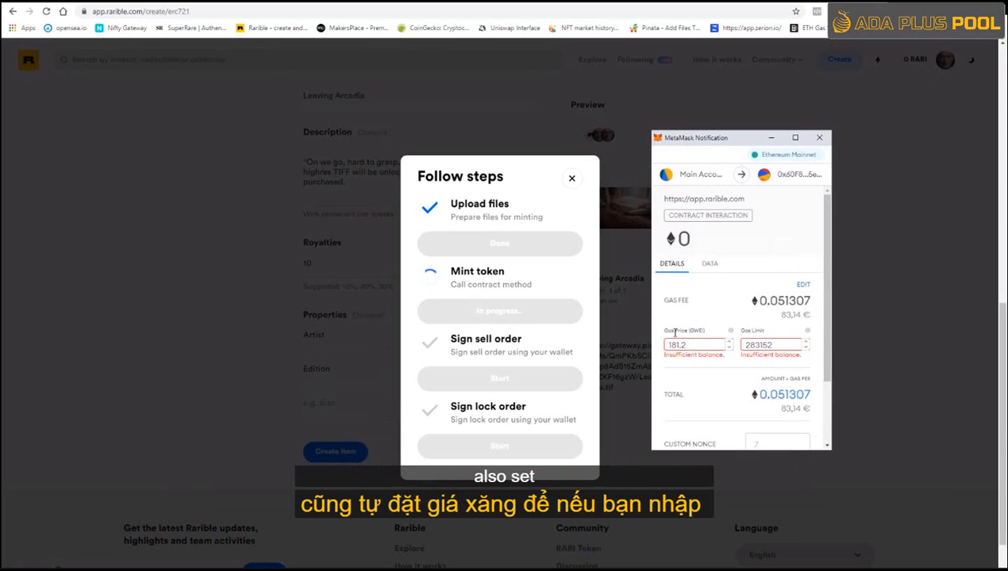
Set the mint transaction's gas price to 60 GWEI and review the total and the alert below it
drag(688, 344, 665, 346)
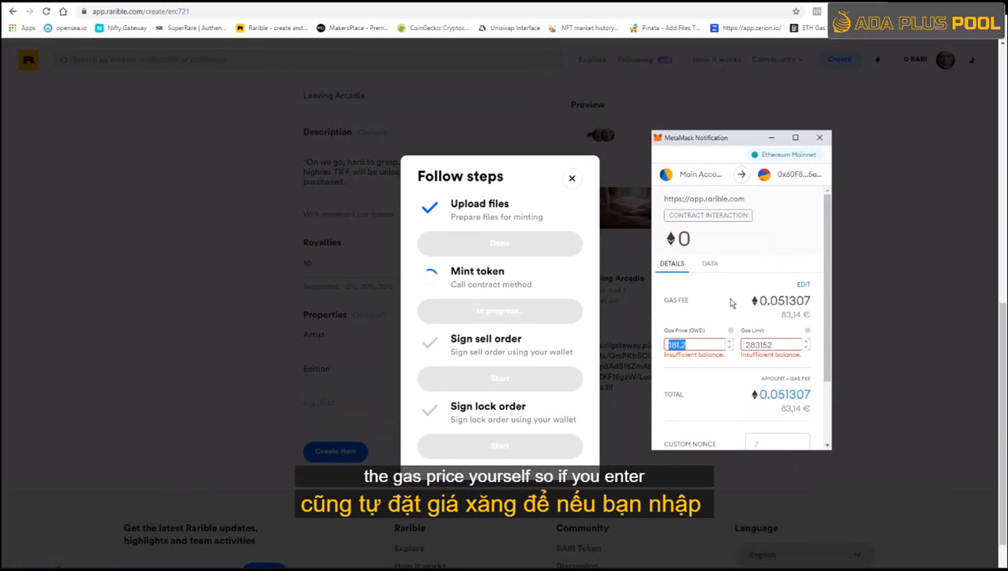
text(60)
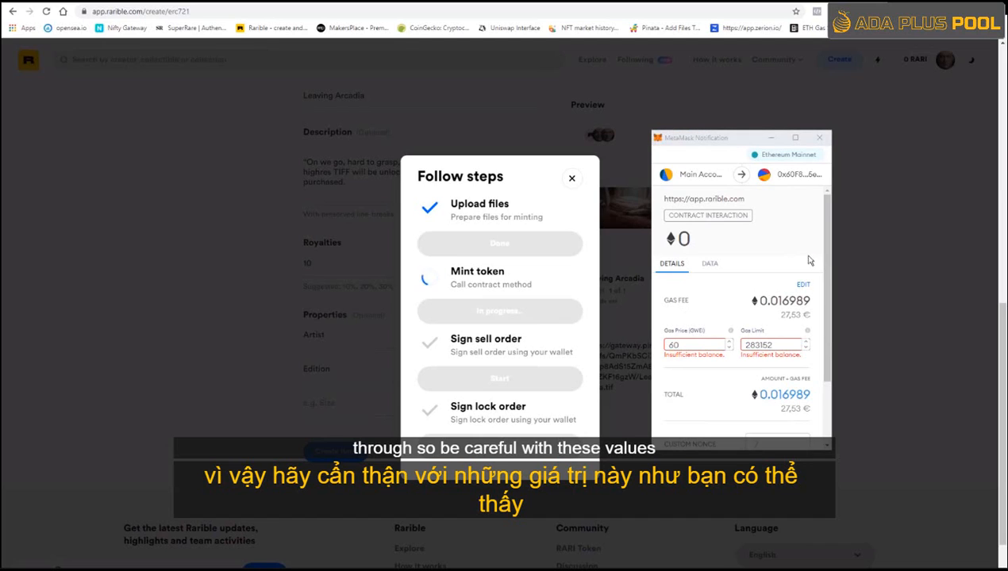
drag(828, 272, 834, 310)
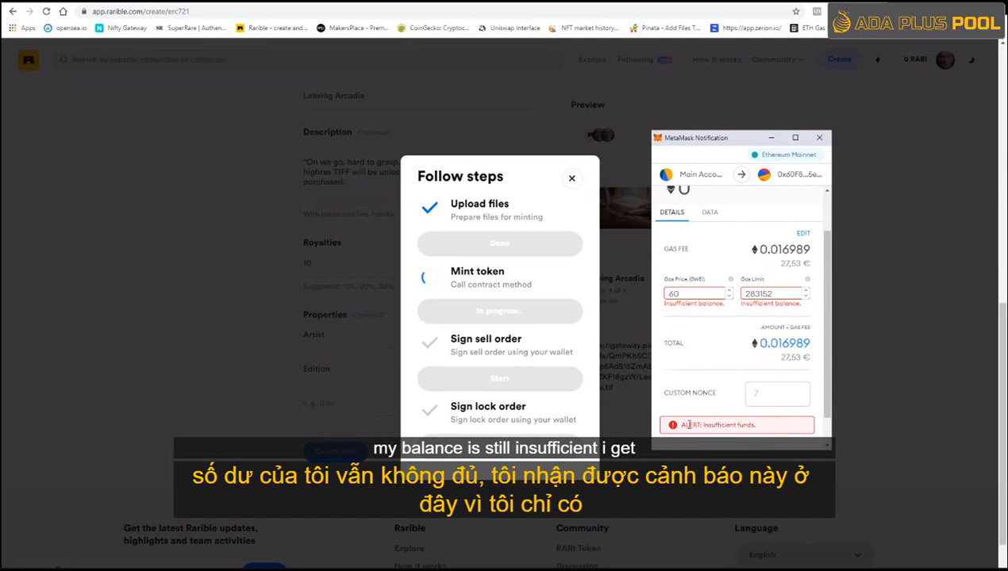
mouse_move(823, 328)
mouse_down()
mouse_move(821, 282)
mouse_move(825, 330)
mouse_move(826, 312)
mouse_up()
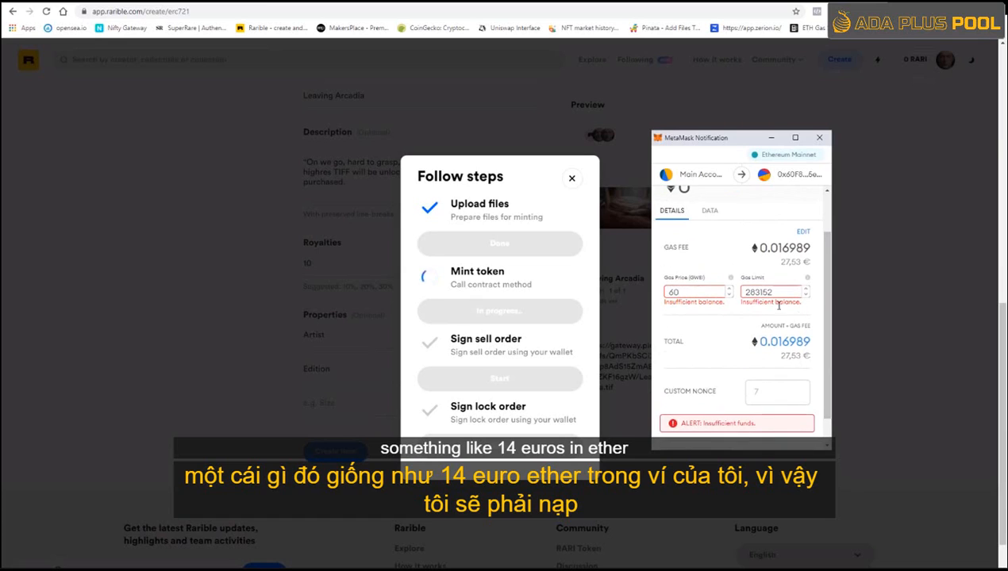
scroll(826, 312, up, 1)
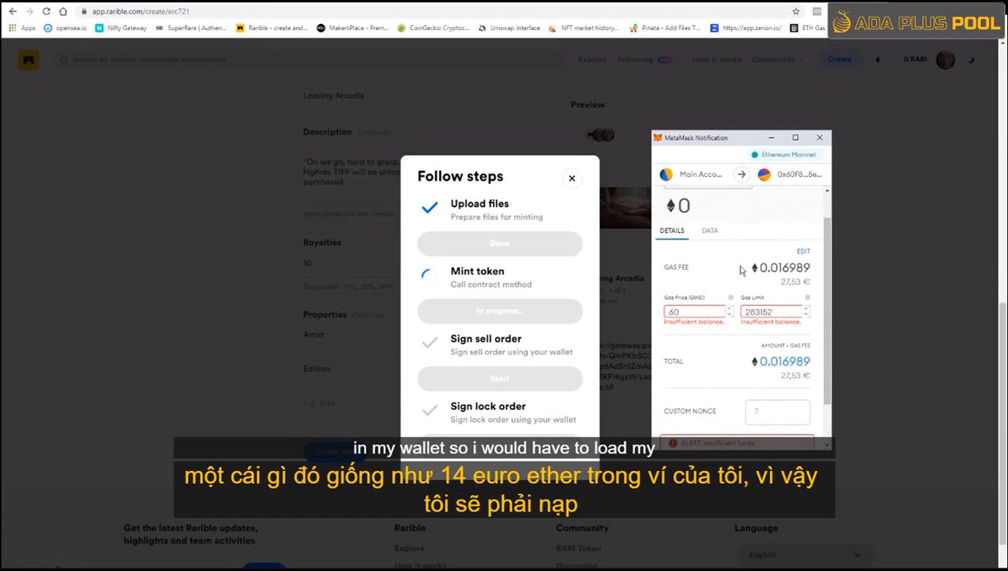
scroll(774, 292, up, 2)
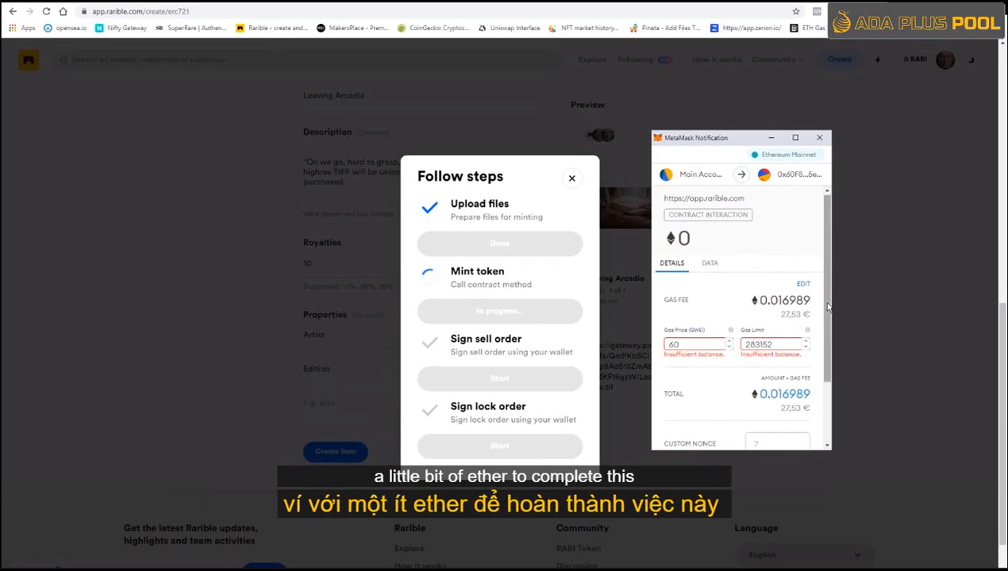
Reject the mint transaction in MetaMask and close the Follow steps dialog
drag(824, 298, 824, 366)
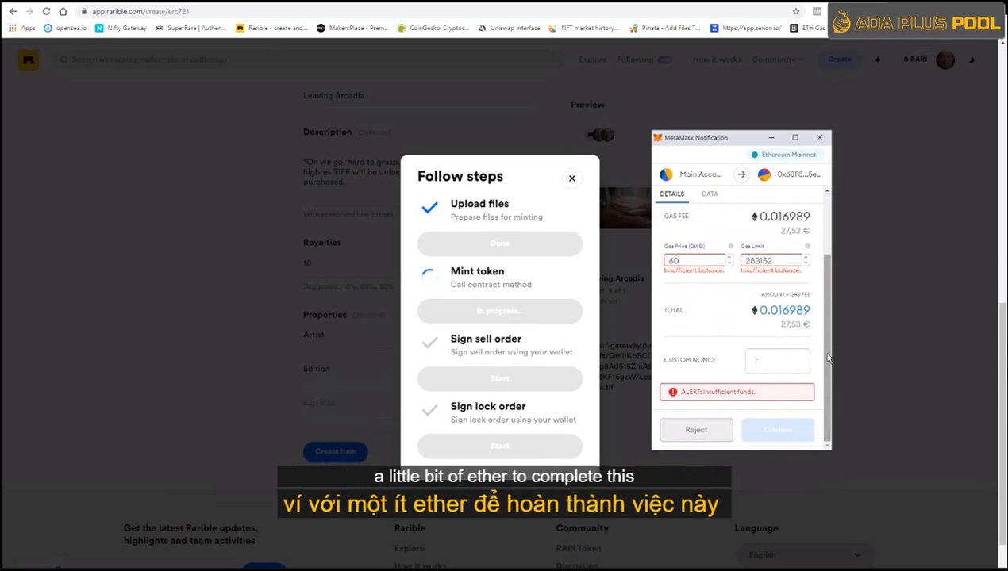
click(718, 433)
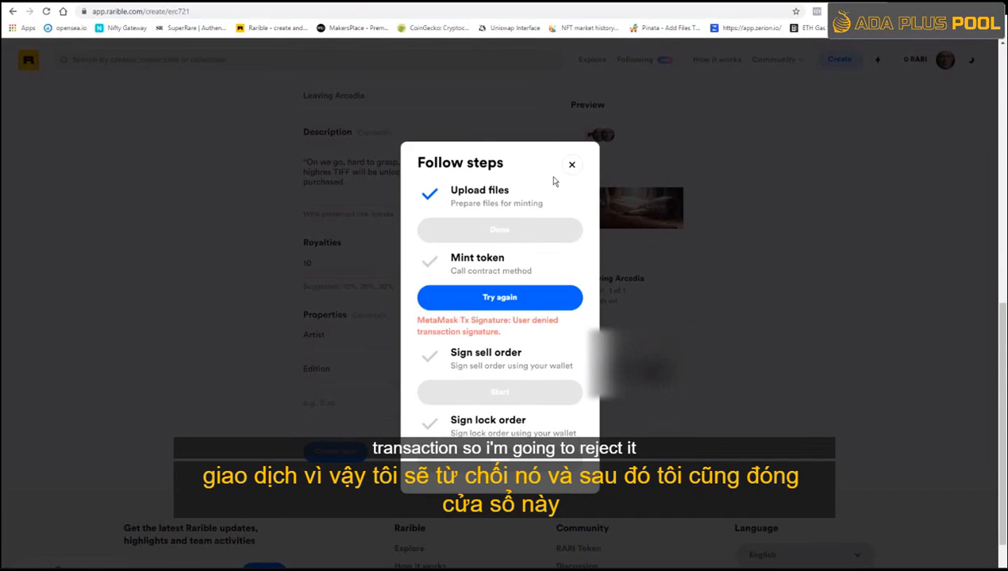
click(577, 166)
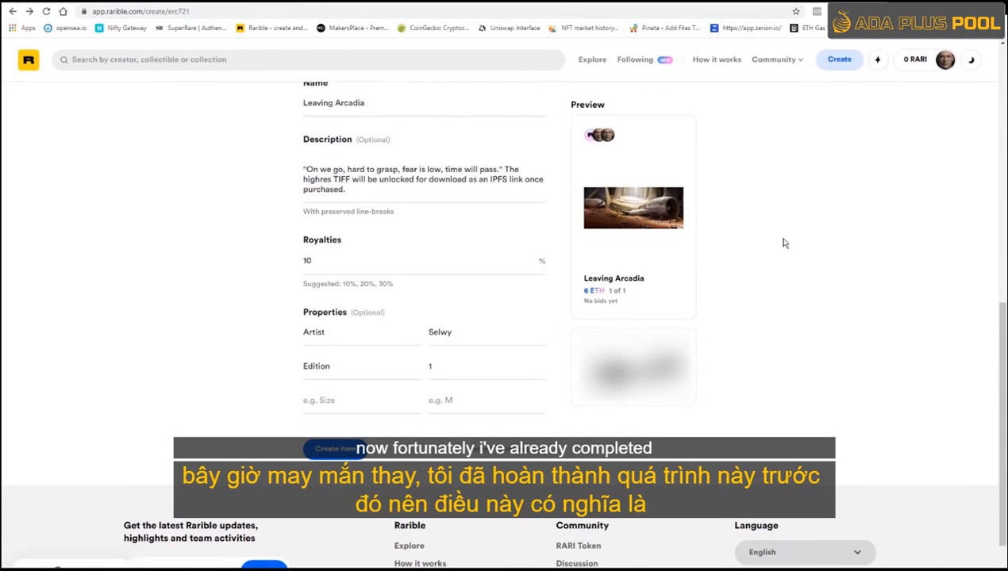
Go to the account's items on sale and open the previously minted Leaving Arcadia NFT
click(943, 63)
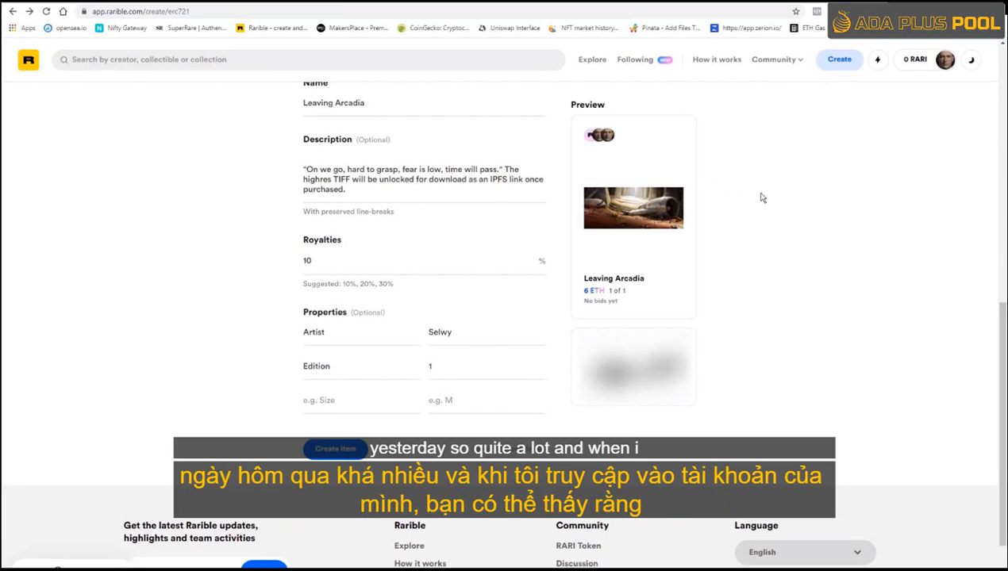
click(944, 60)
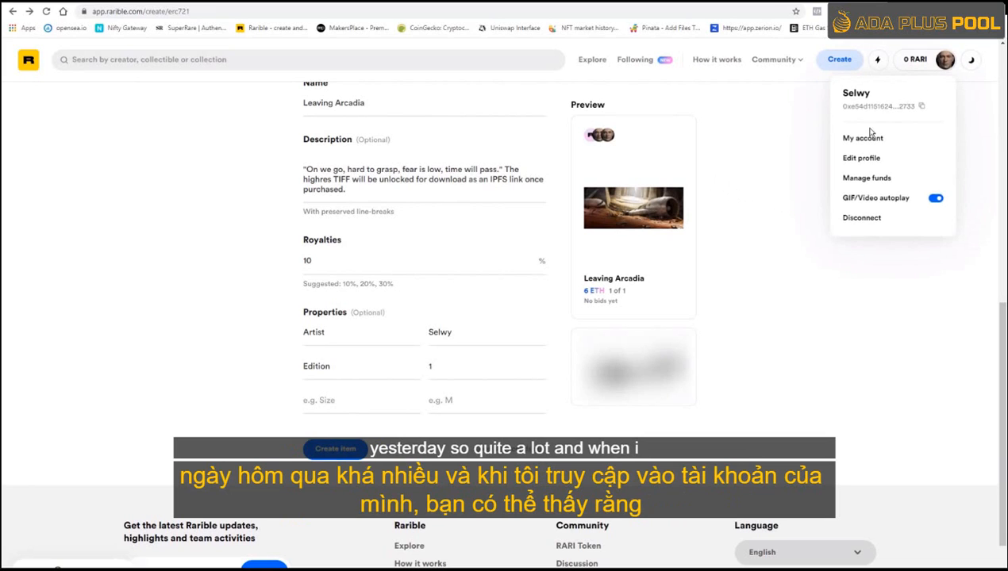
click(865, 137)
click(132, 331)
scroll(409, 373, down, 1)
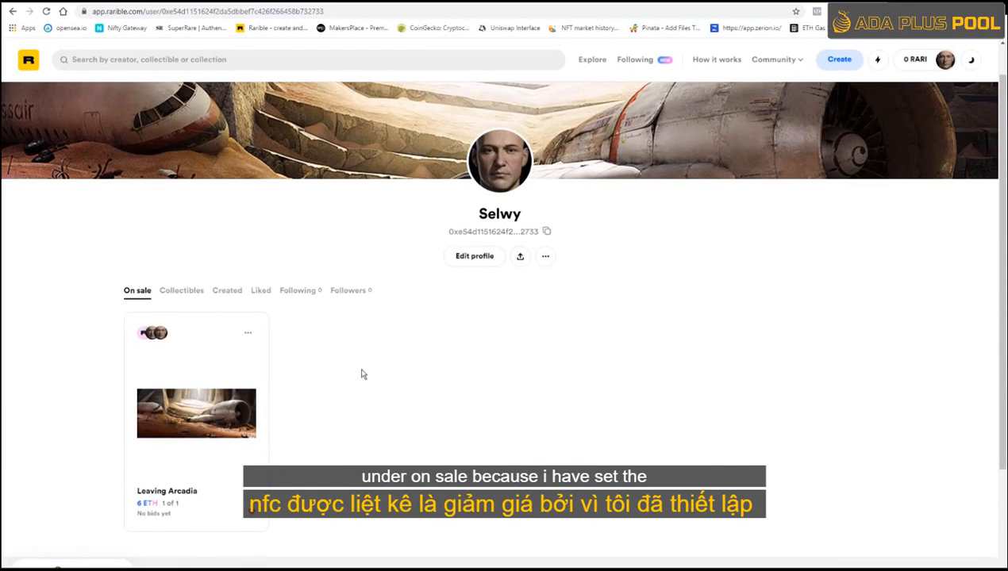
click(222, 431)
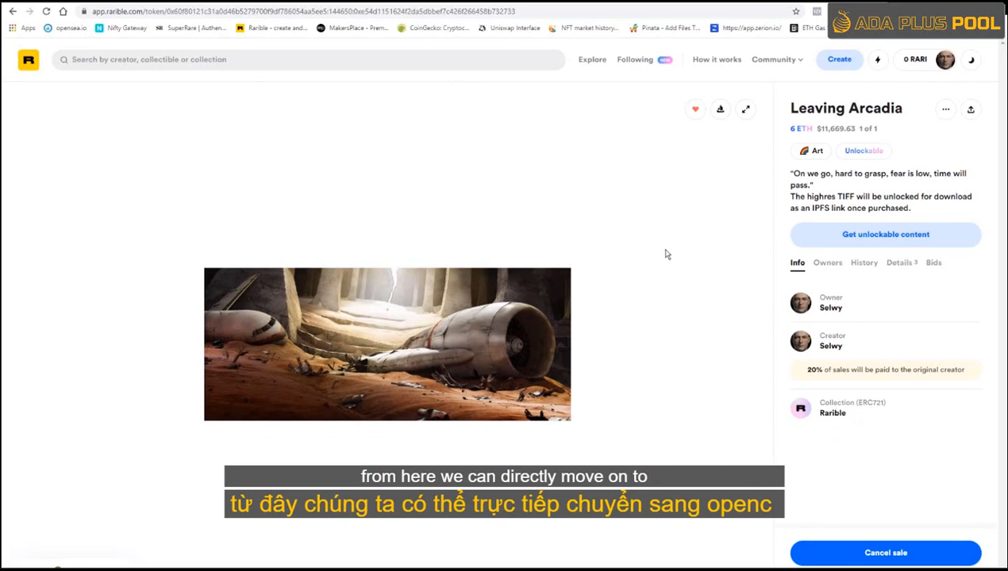
View the Leaving Arcadia NFT on OpenSea and review its price, details, offers and trading history
click(719, 113)
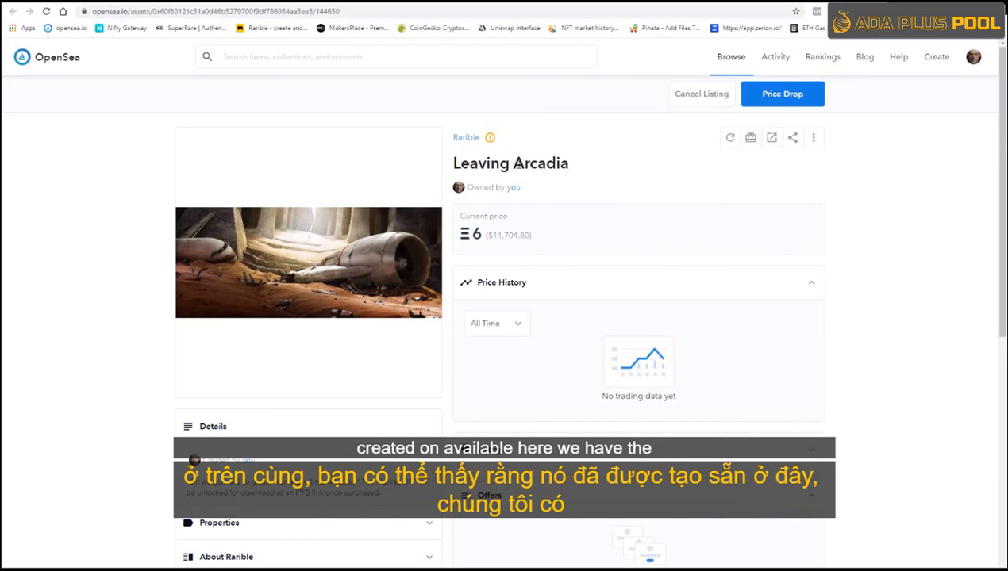
scroll(887, 221, down, 2)
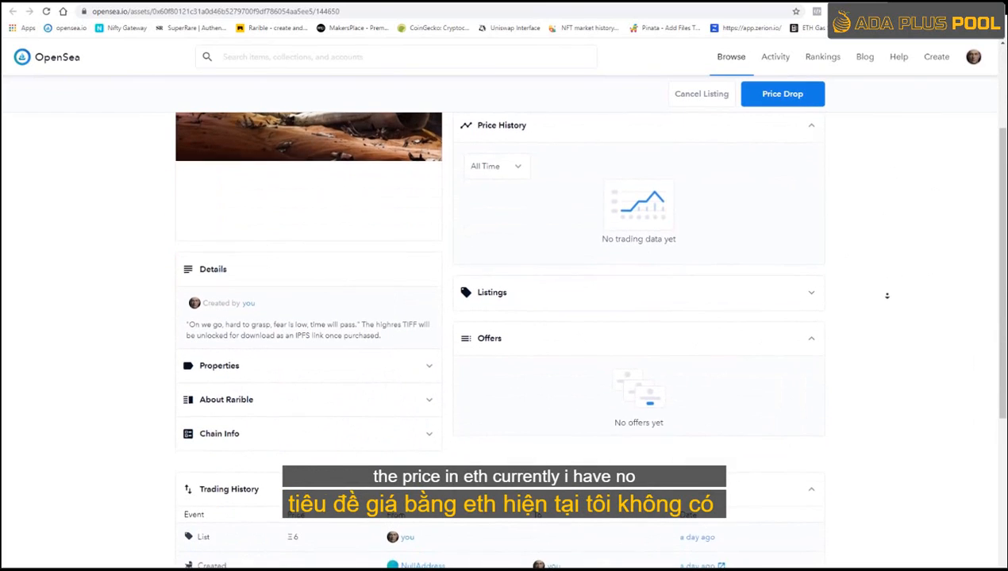
scroll(893, 254, down, 2)
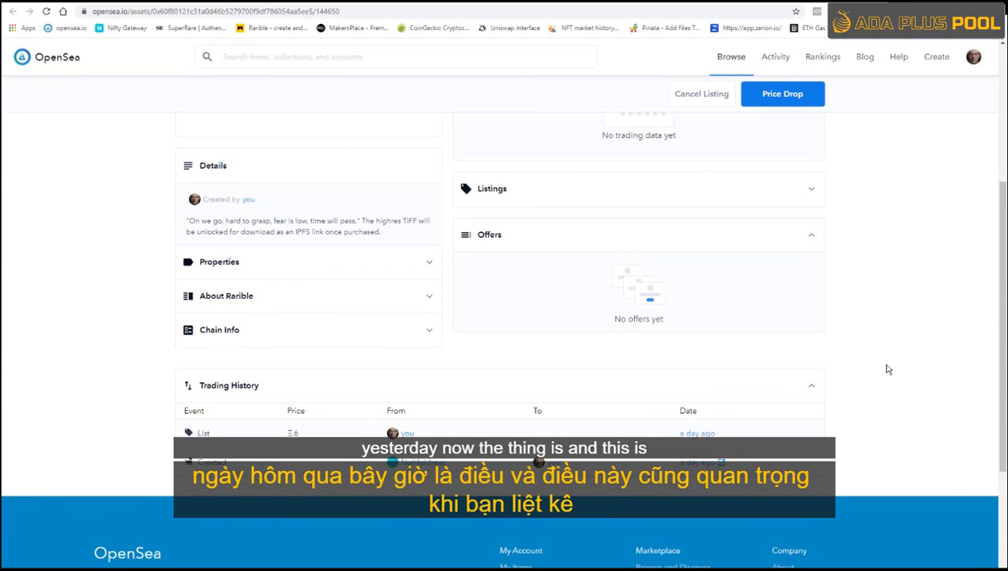
scroll(888, 333, up, 3)
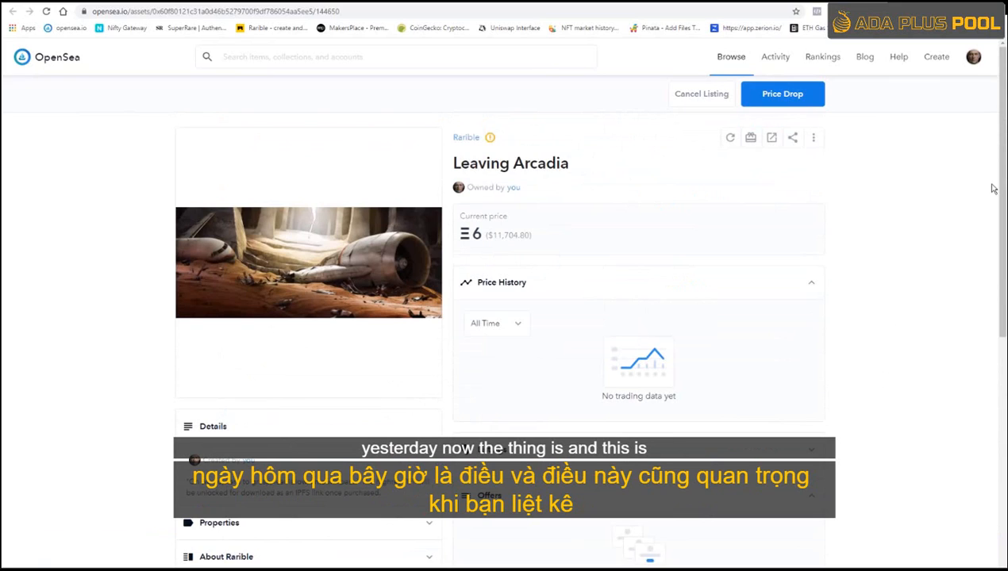